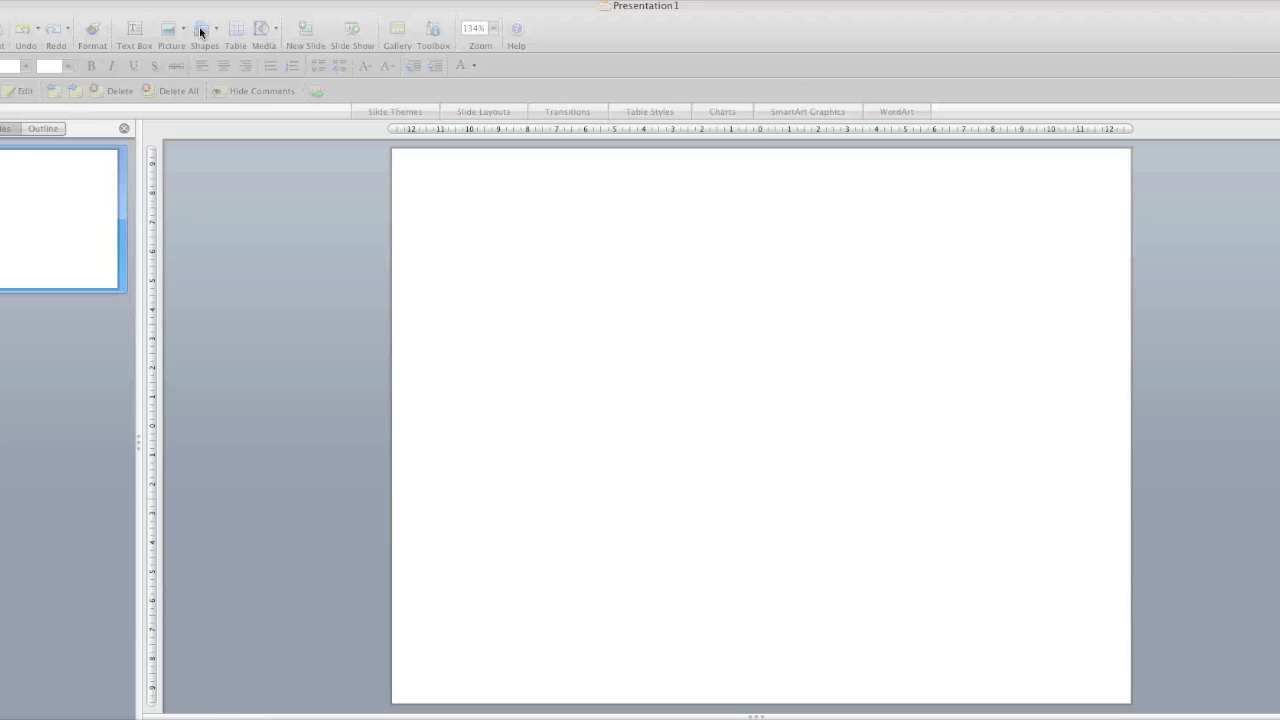
- Draw a circle with the Oval shape on the left-centre of the slide
click(200, 32)
mouse_move(247, 119)
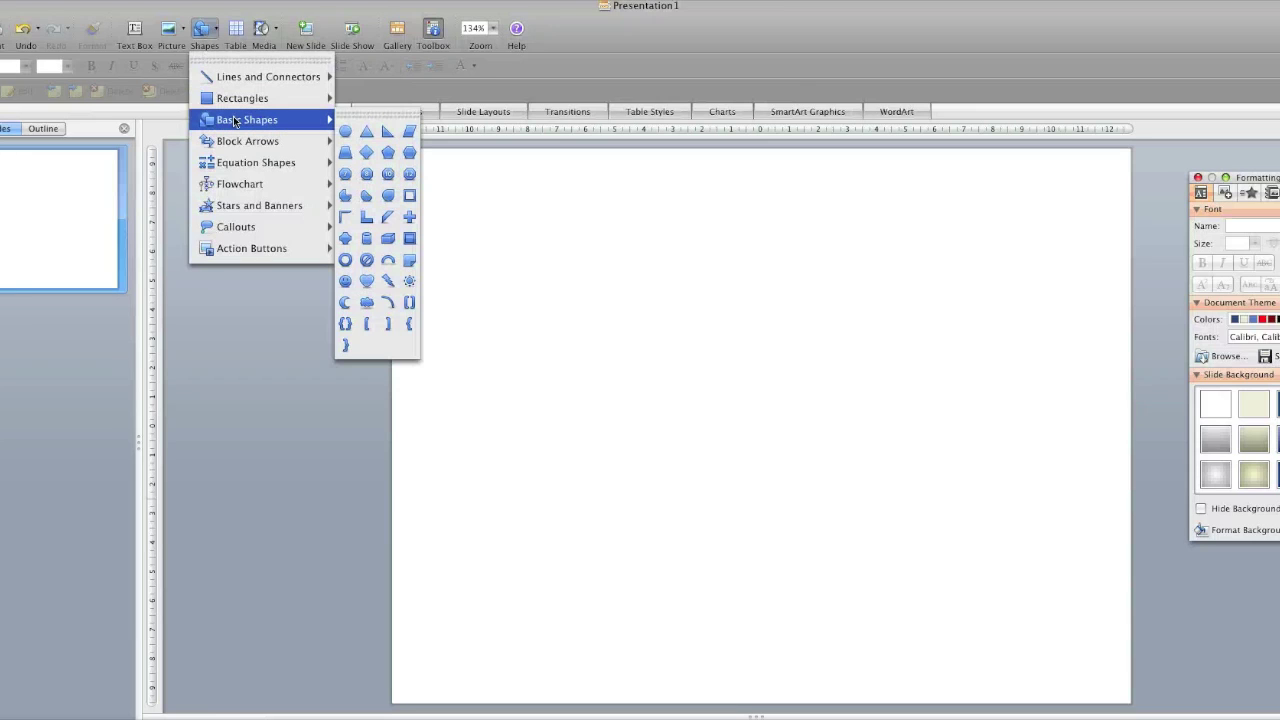
click(347, 132)
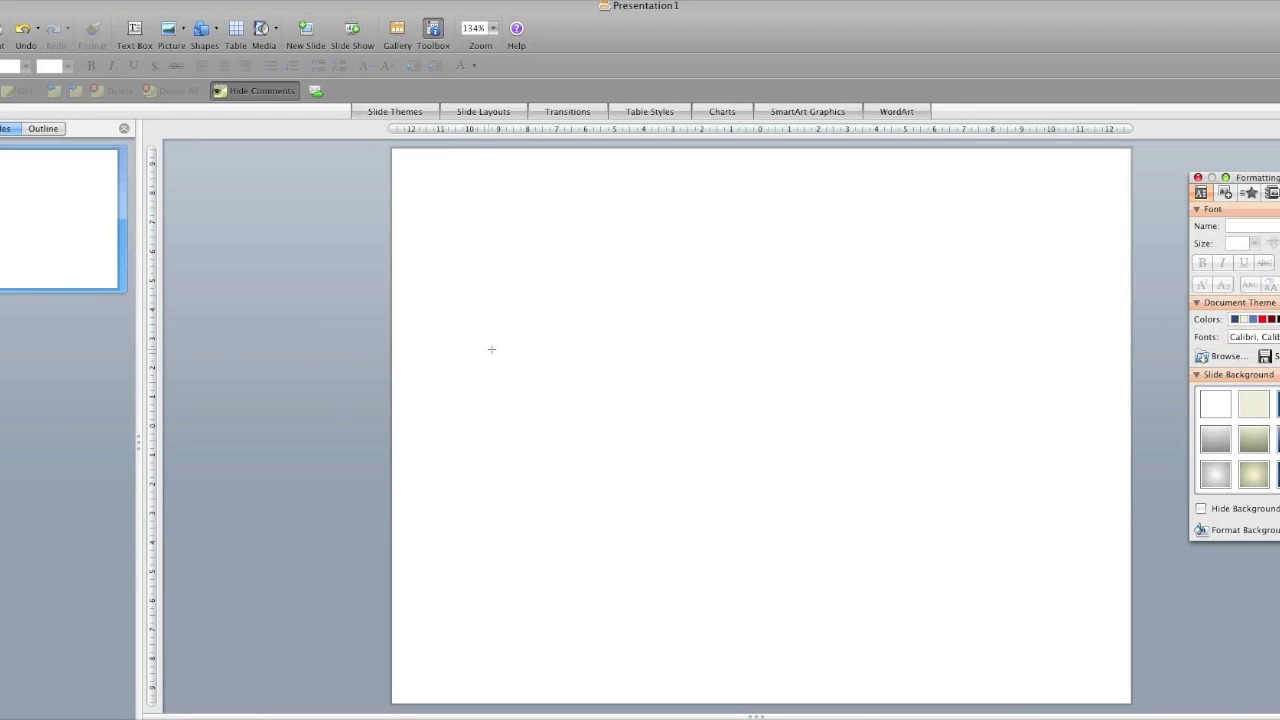
drag(491, 349, 614, 469)
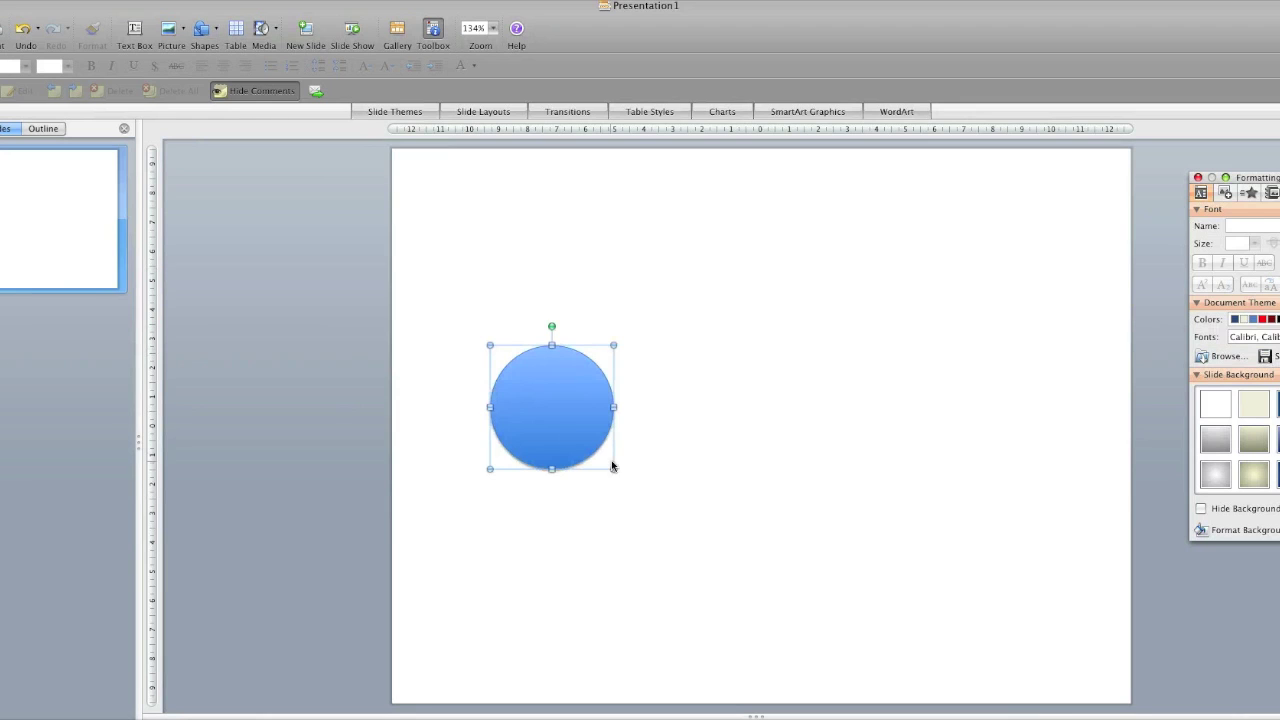
- Give the circle a red outline and a centred radial gradient fill
double_click(567, 428)
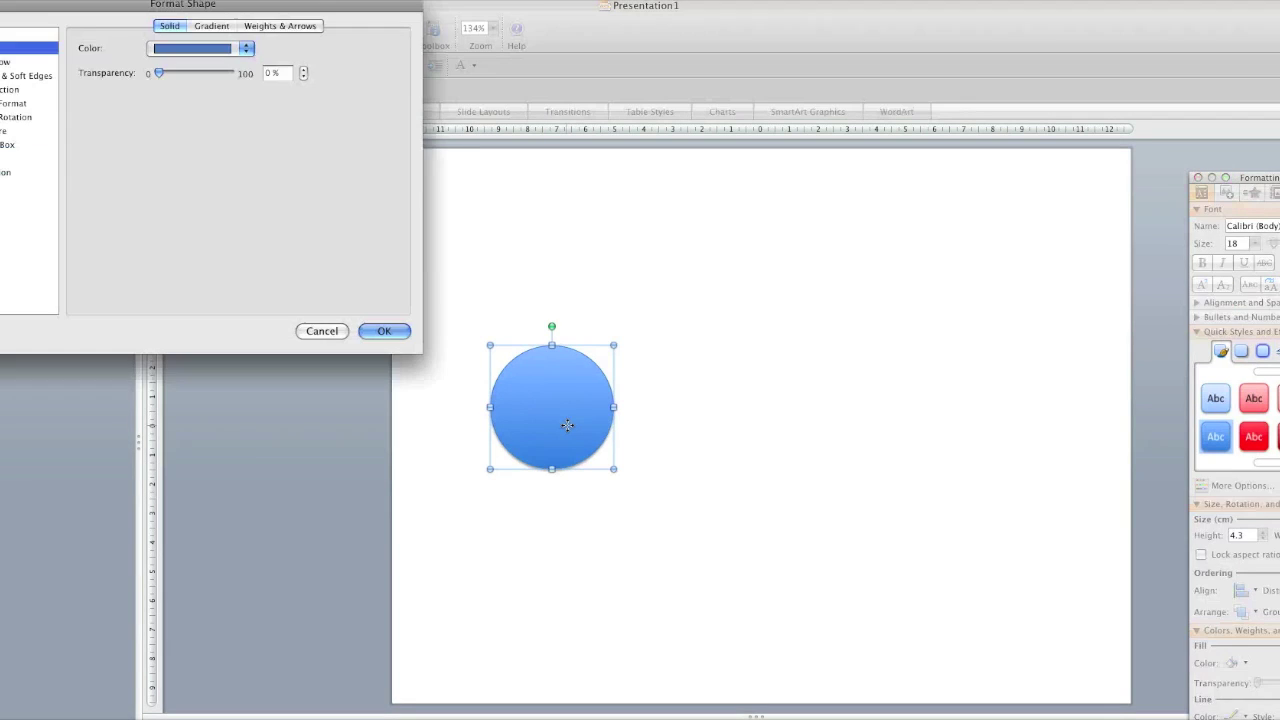
click(210, 50)
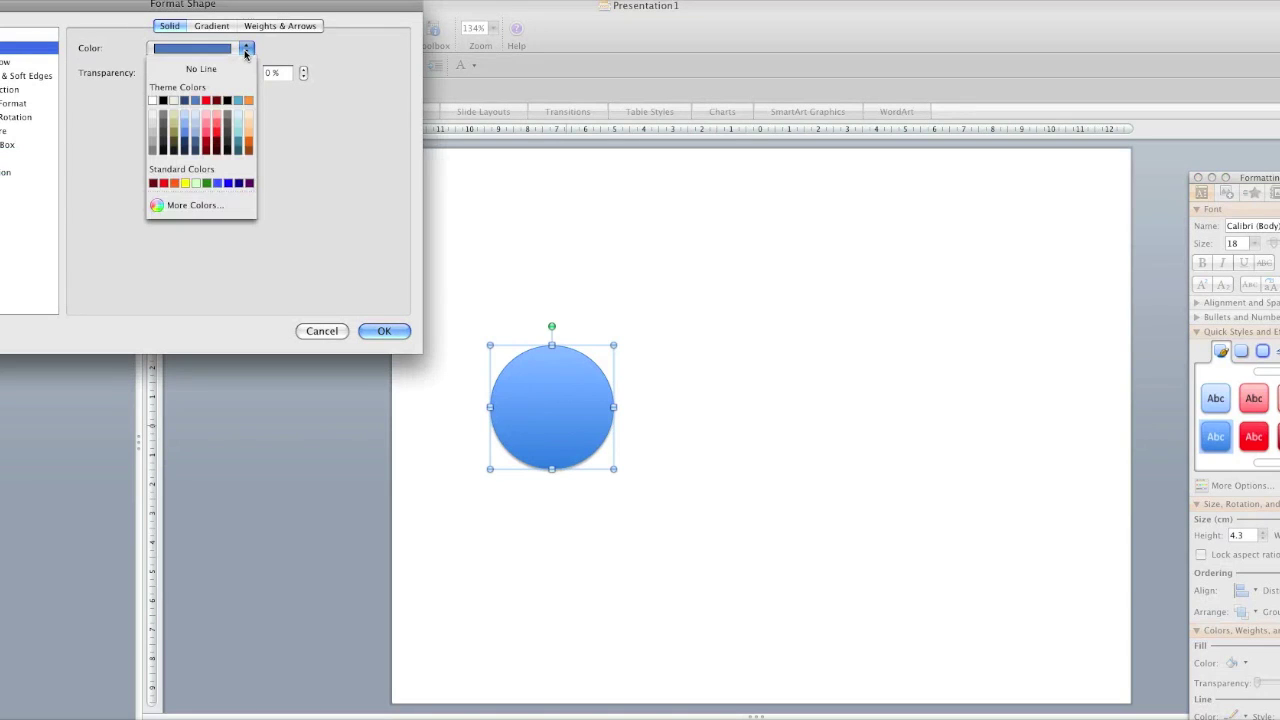
click(216, 102)
click(30, 34)
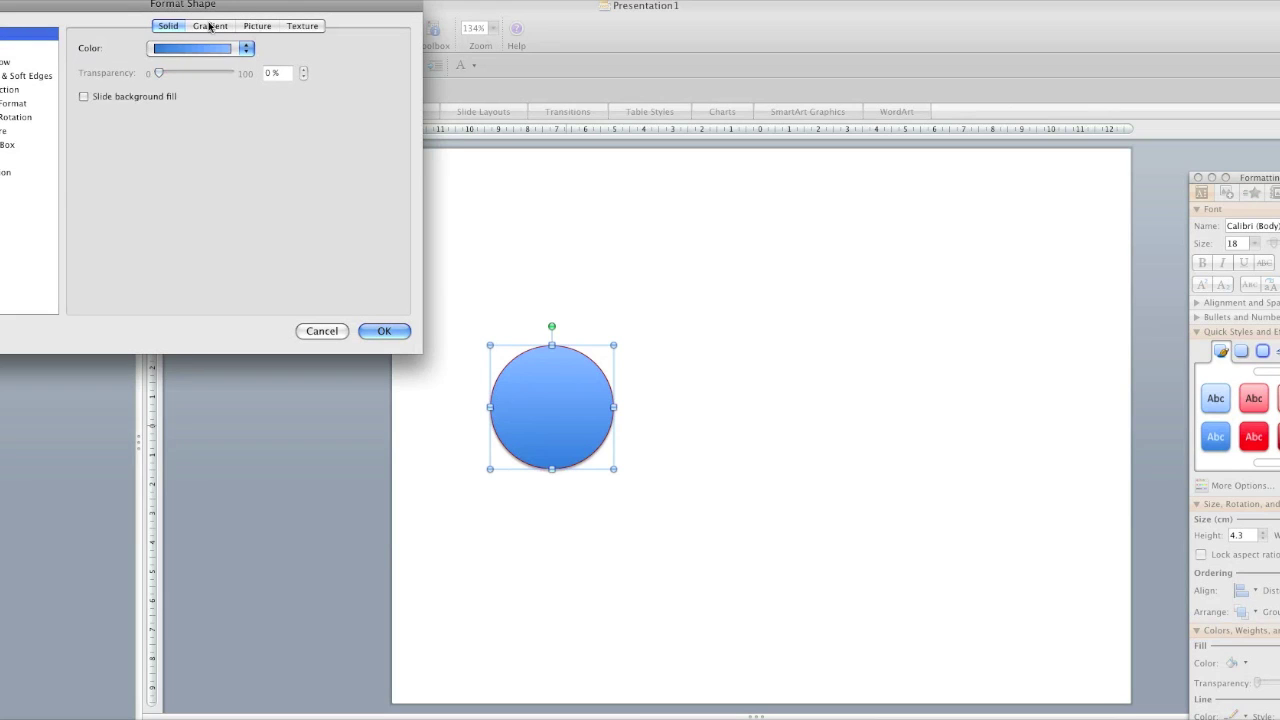
click(210, 26)
click(160, 70)
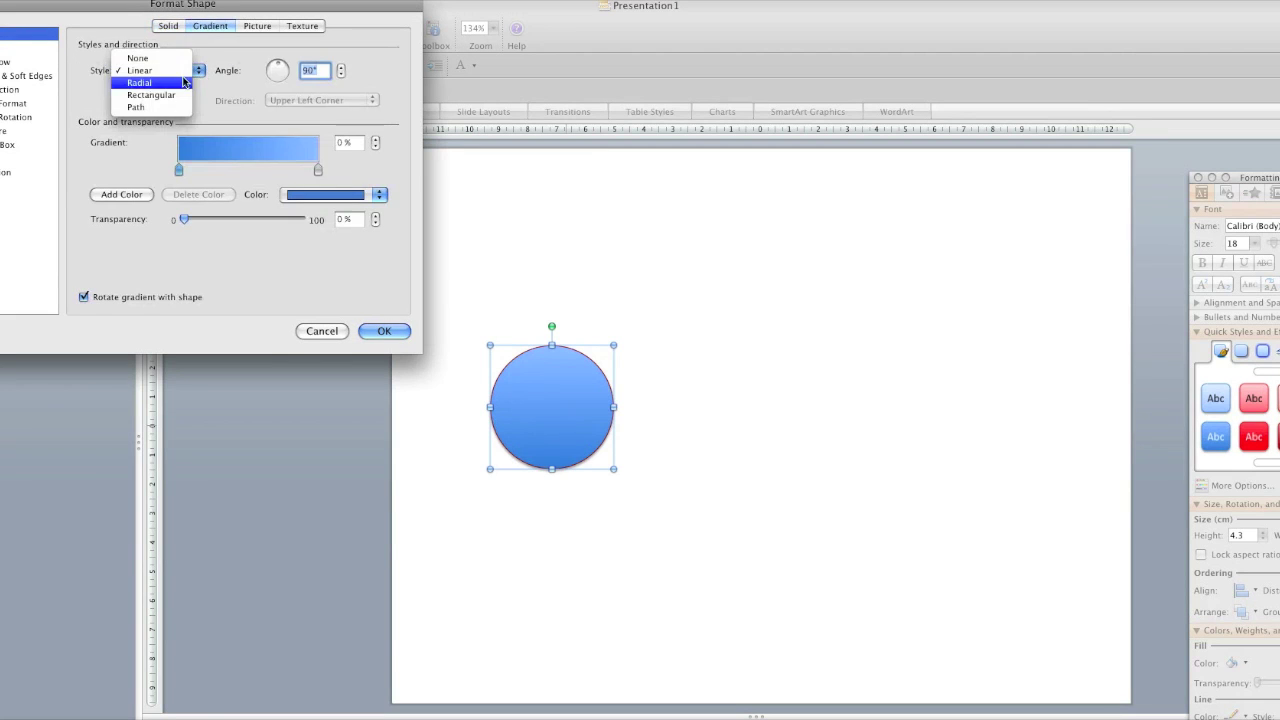
key(Return)
click(359, 104)
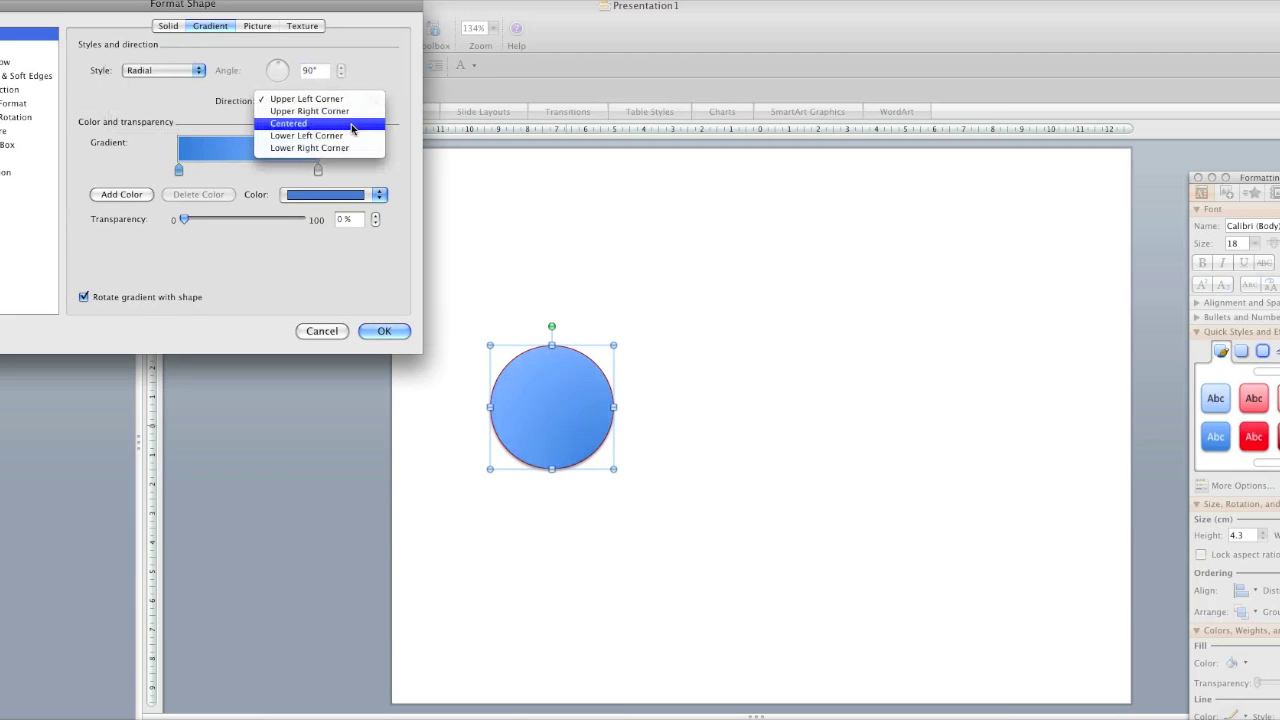
click(352, 127)
- Set both gradient stops of the circle's fill to red
click(380, 195)
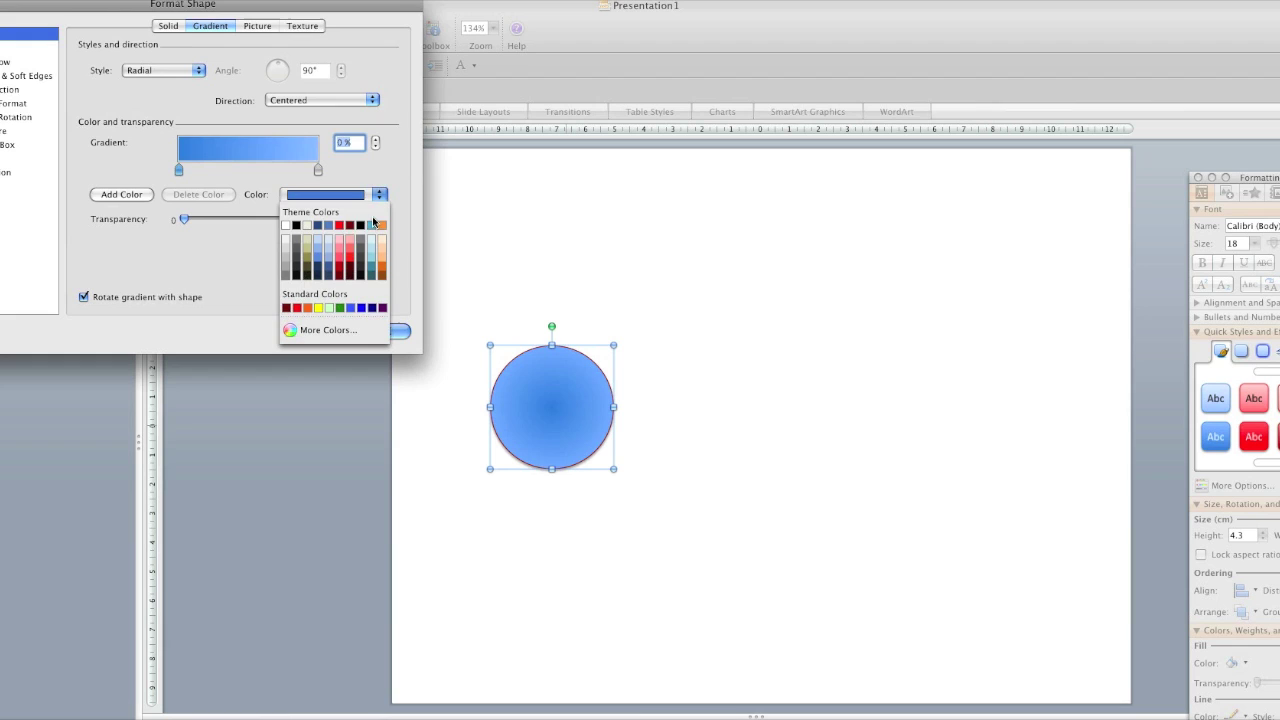
click(350, 226)
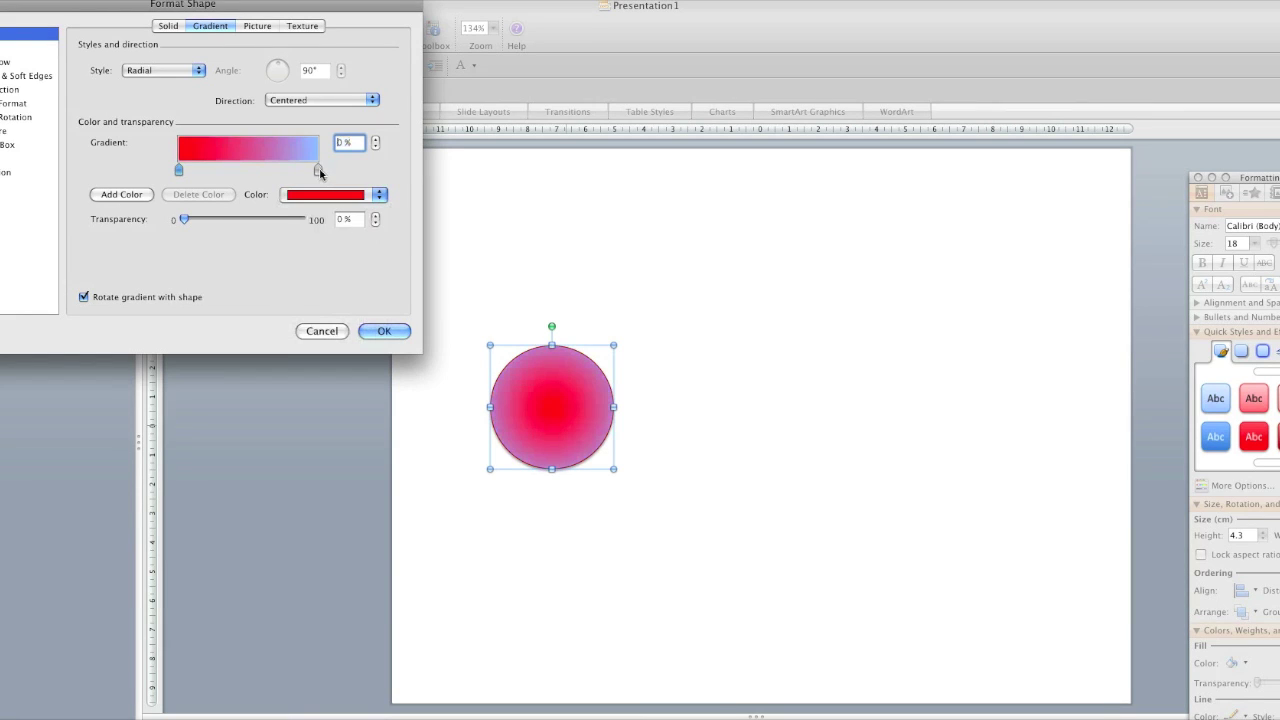
click(318, 170)
click(380, 195)
click(349, 229)
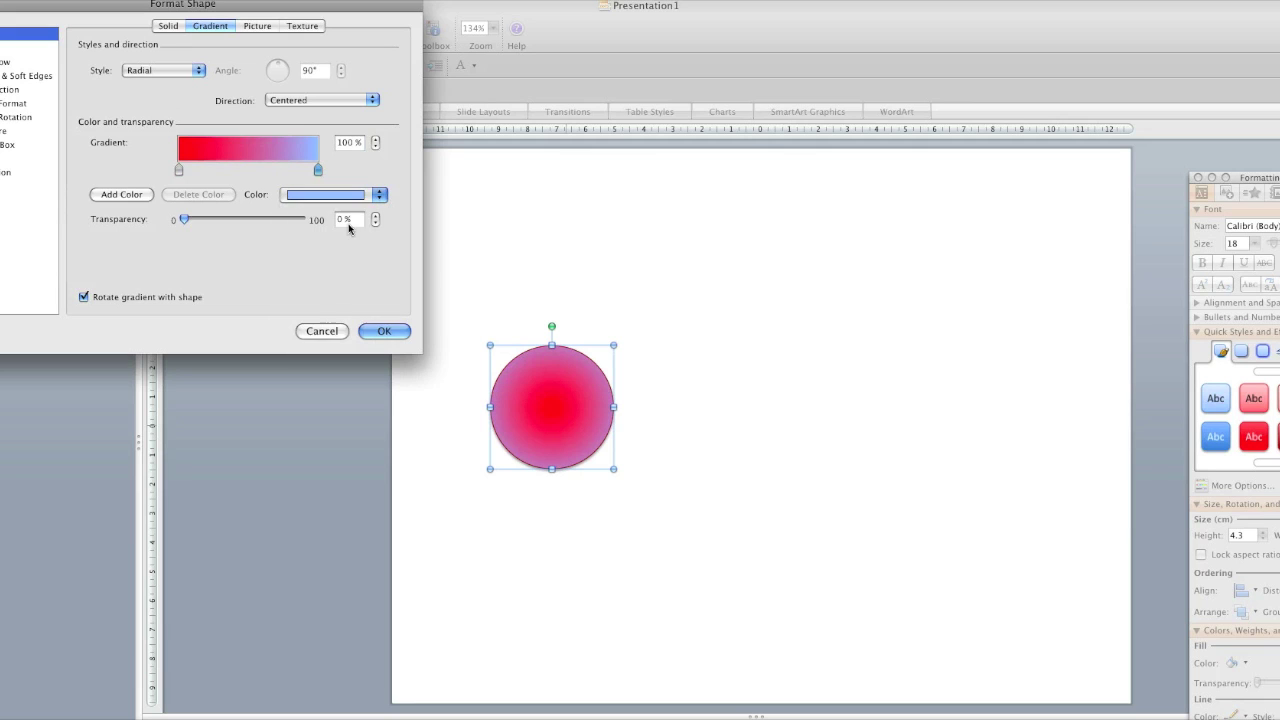
click(386, 331)
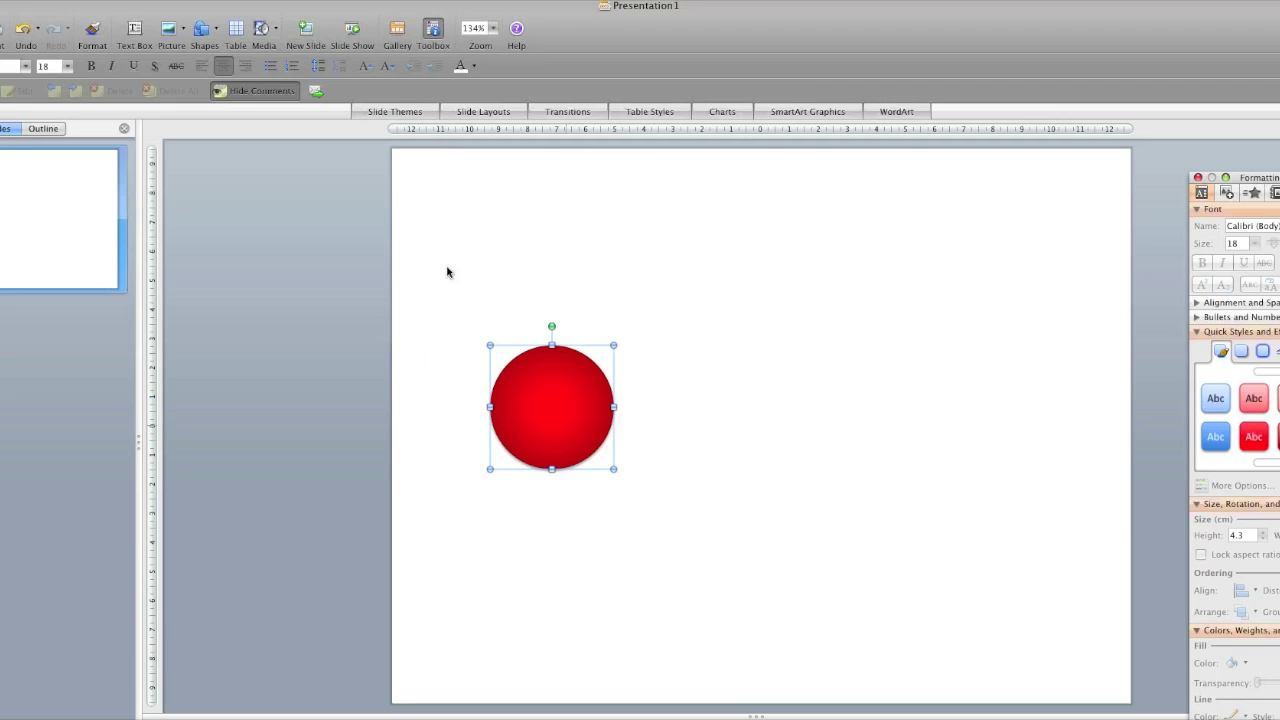
- Draw a small oval over the top part of the red circle
click(446, 271)
click(205, 35)
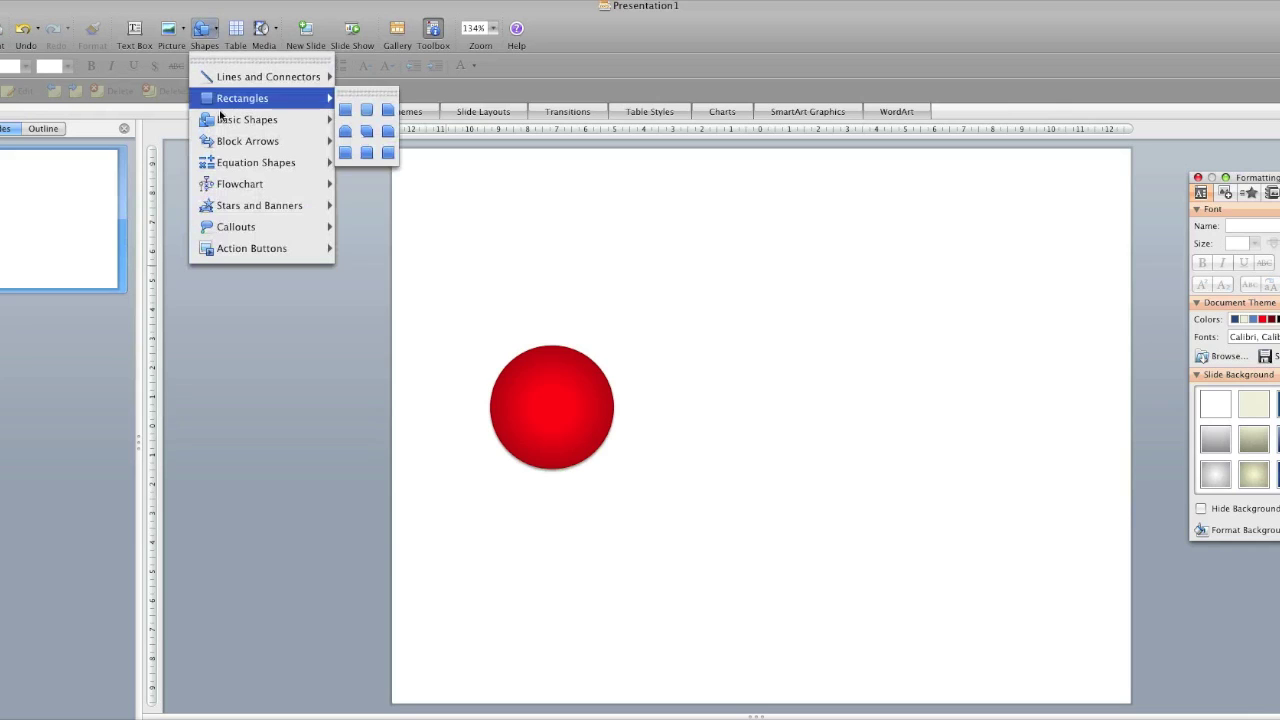
mouse_move(228, 123)
click(345, 132)
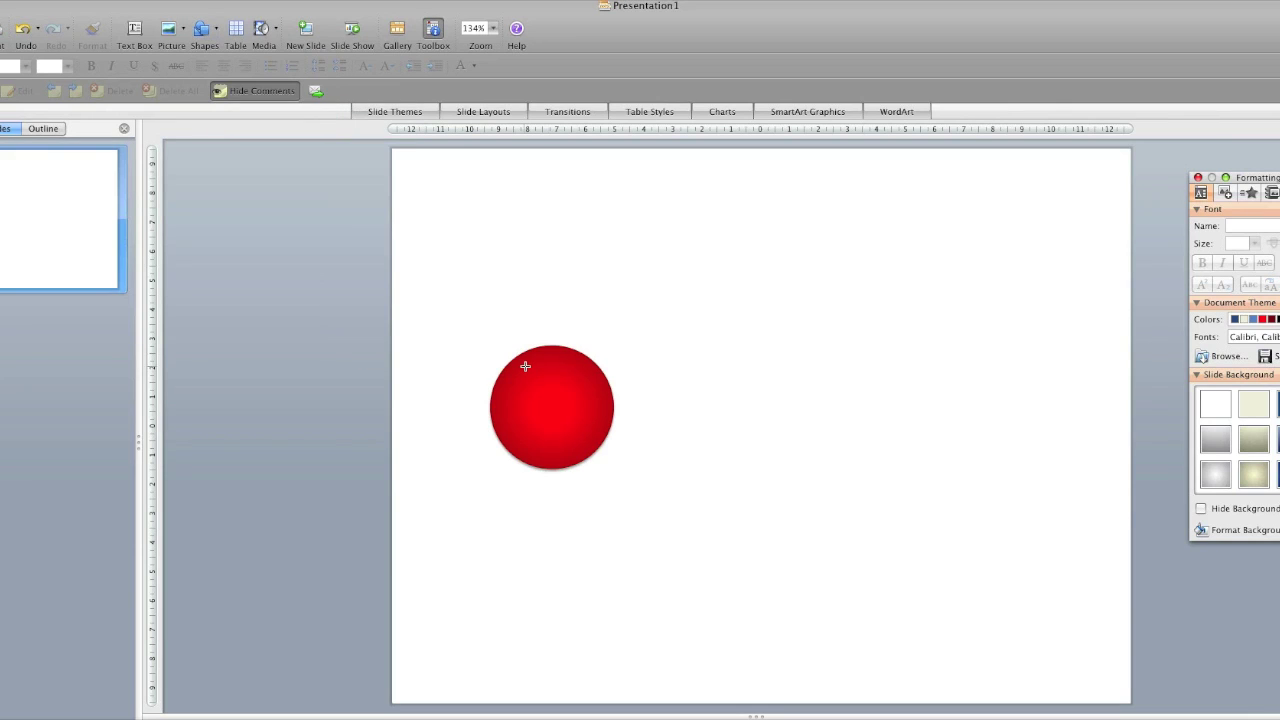
drag(517, 362, 587, 395)
- Remove the small oval's outline and turn off its shadow
double_click(556, 380)
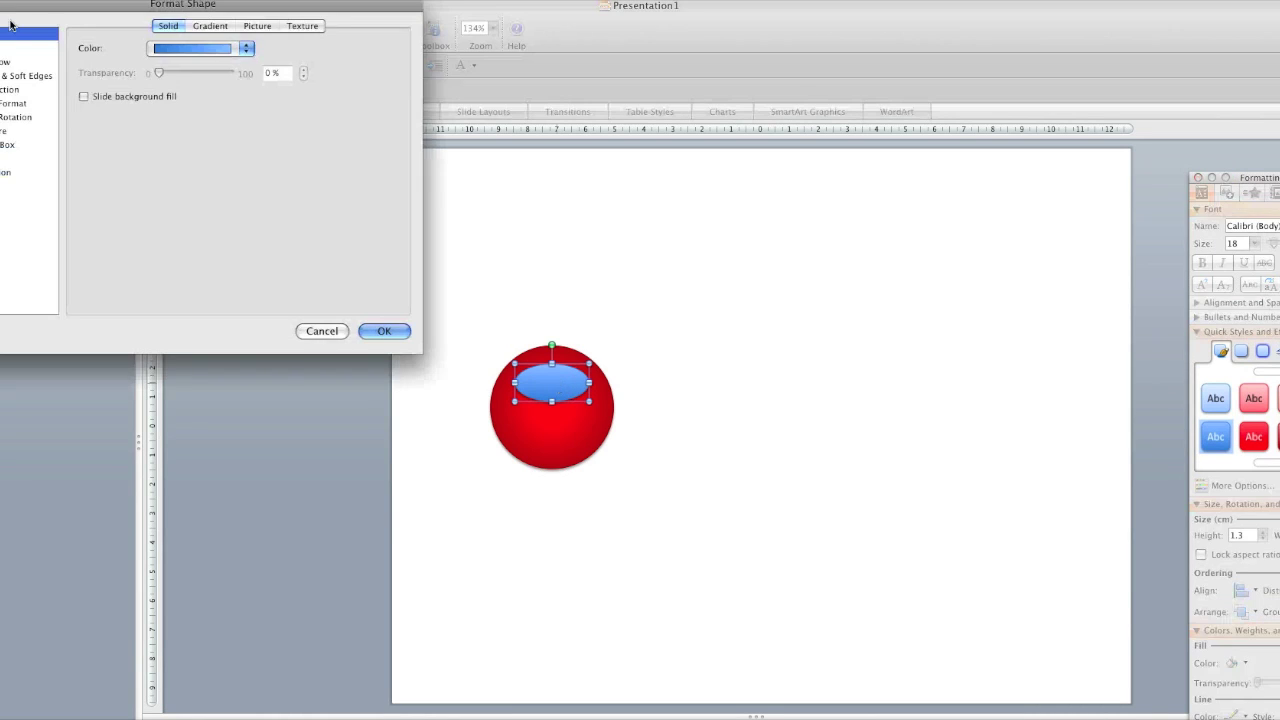
click(8, 48)
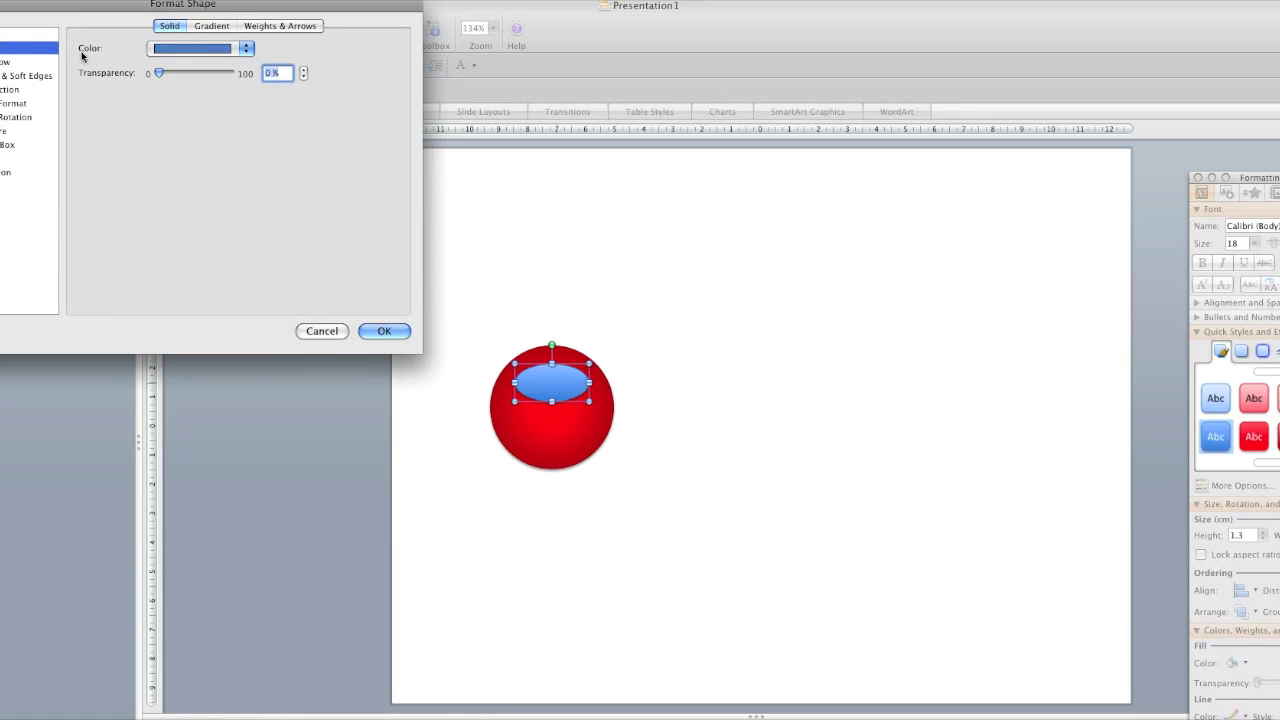
click(244, 48)
click(230, 72)
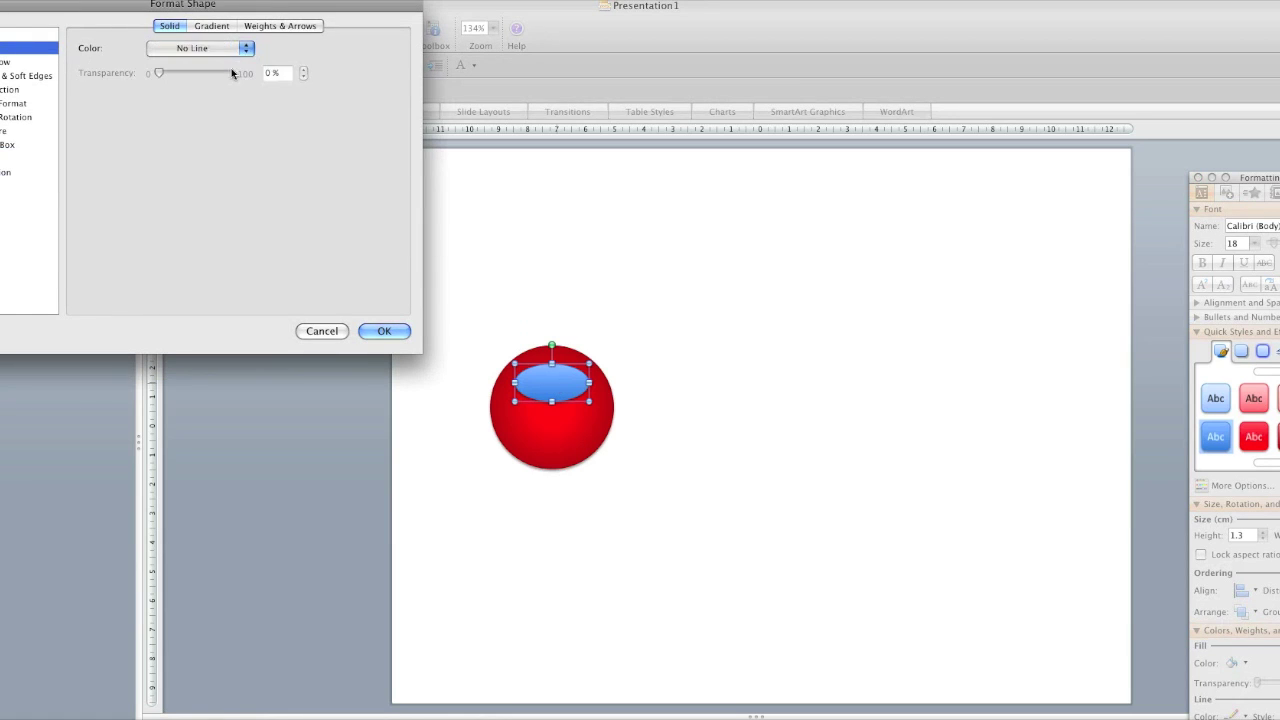
click(6, 62)
click(84, 47)
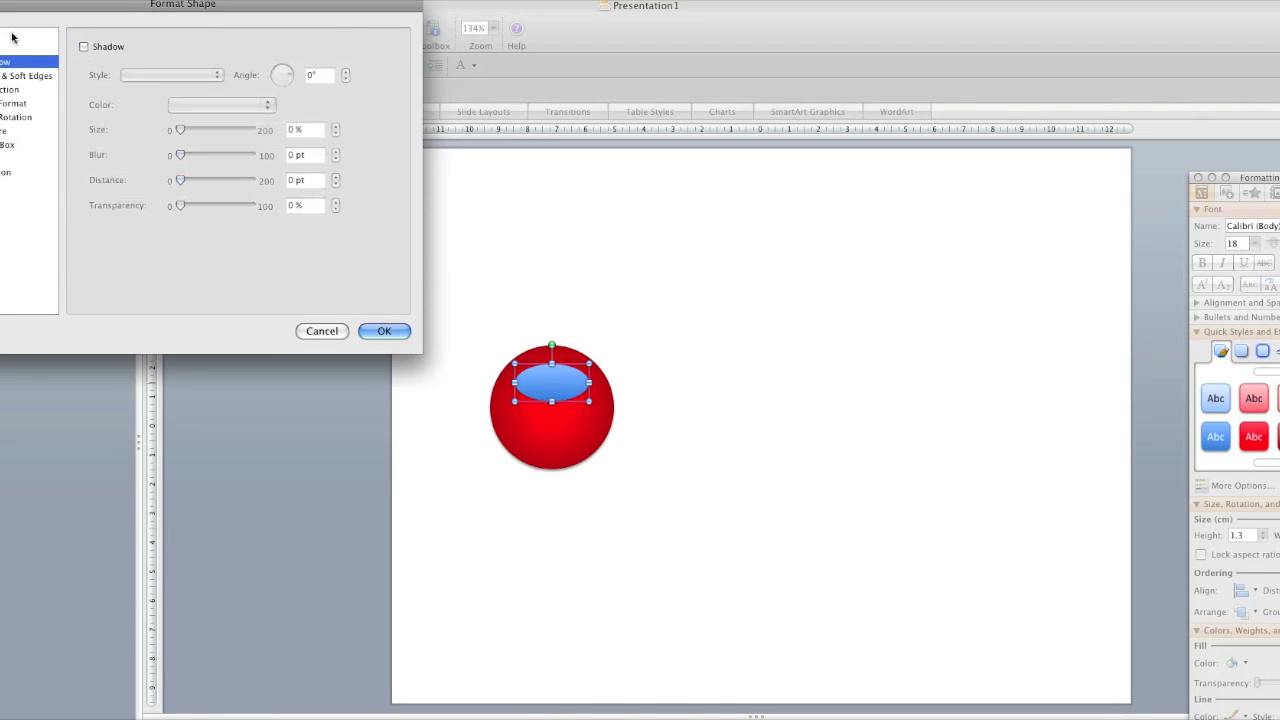
- Fill the oval with a pink linear gradient whose first stop is fully transparent
click(8, 34)
click(206, 27)
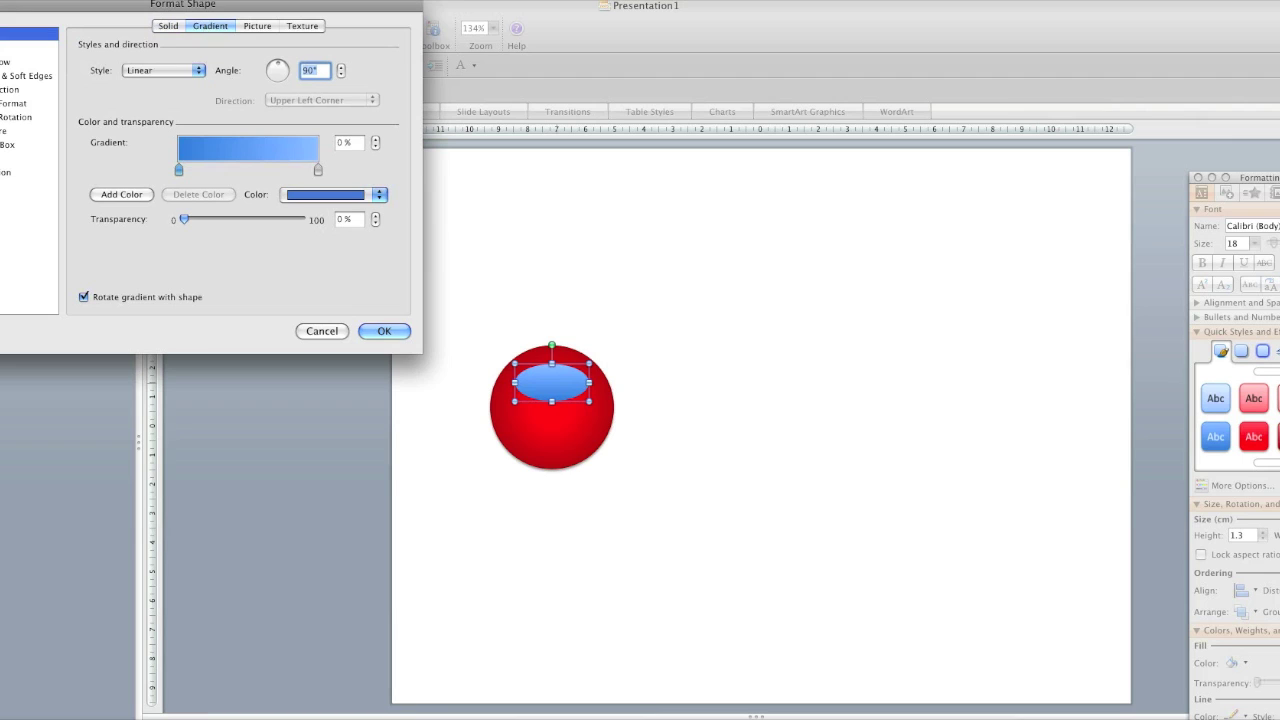
click(380, 195)
click(340, 261)
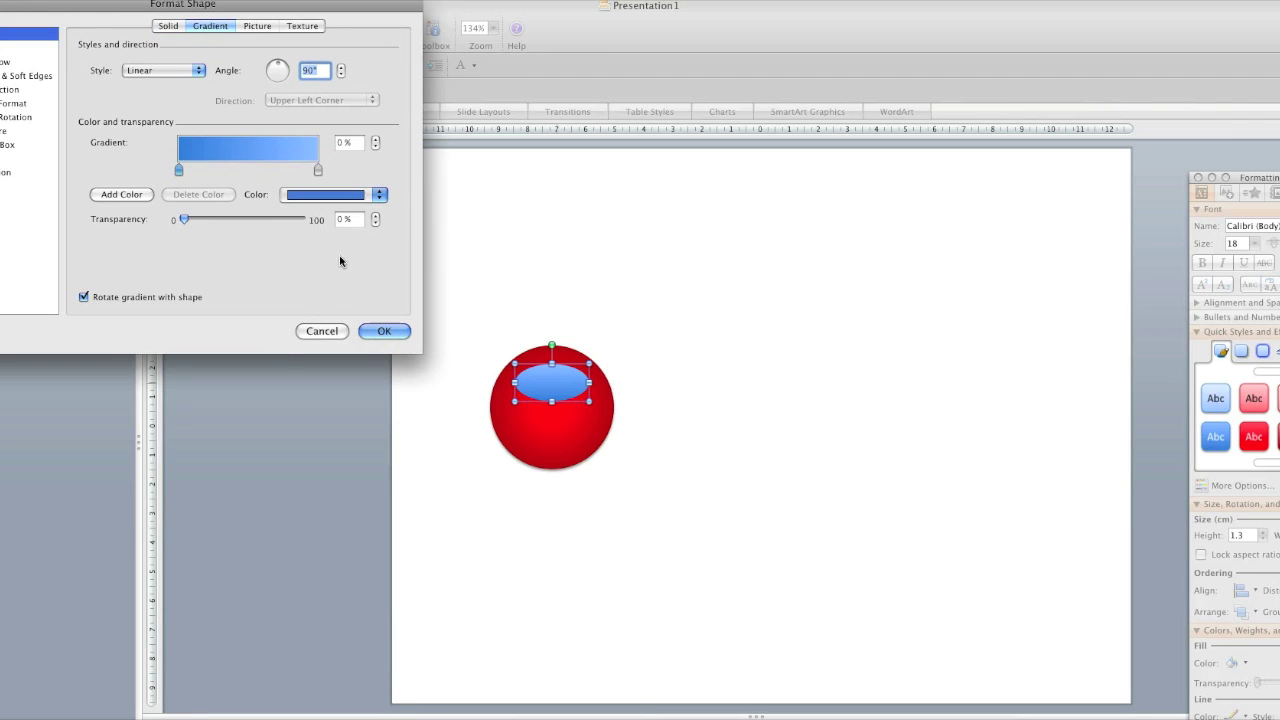
click(318, 171)
click(380, 195)
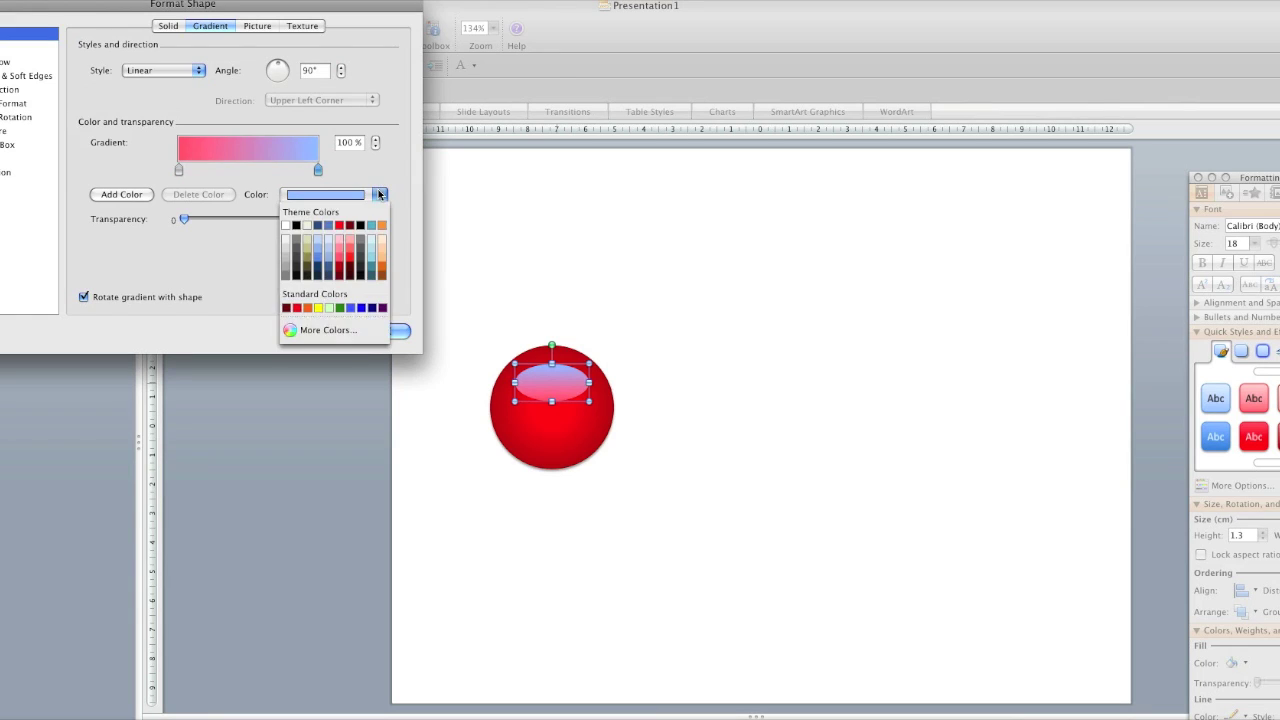
click(340, 261)
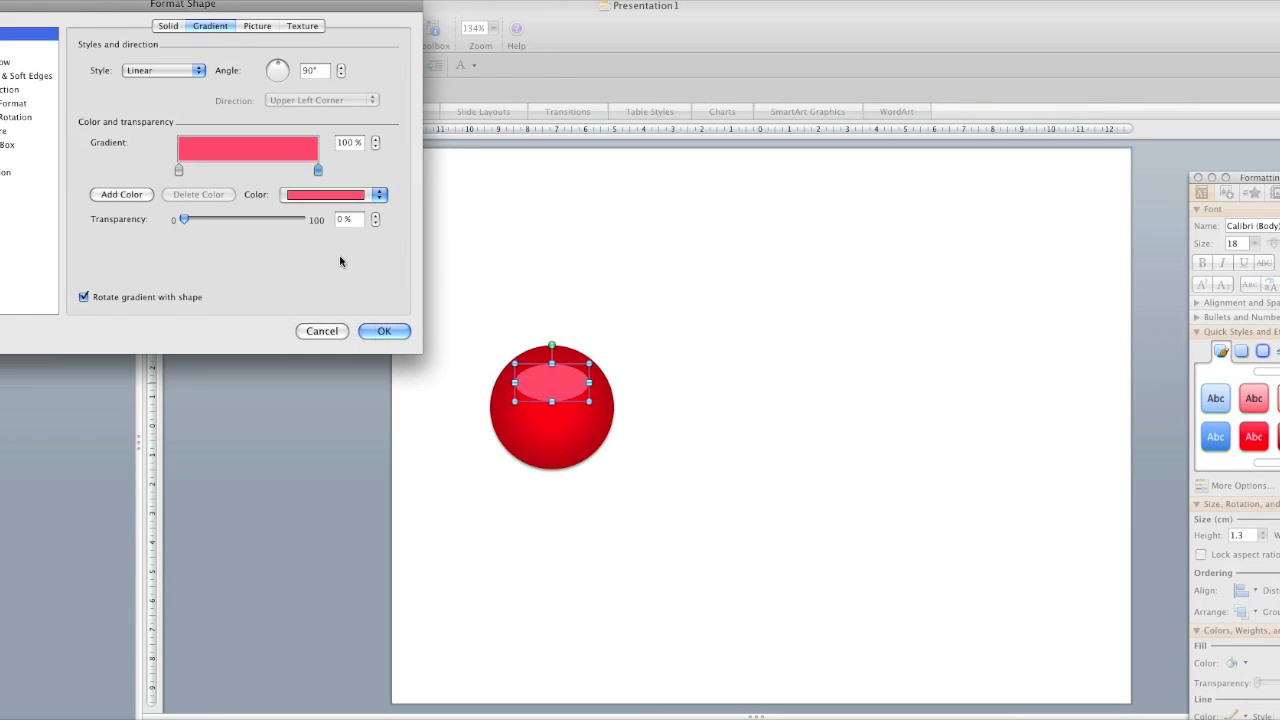
click(179, 170)
drag(185, 220, 348, 224)
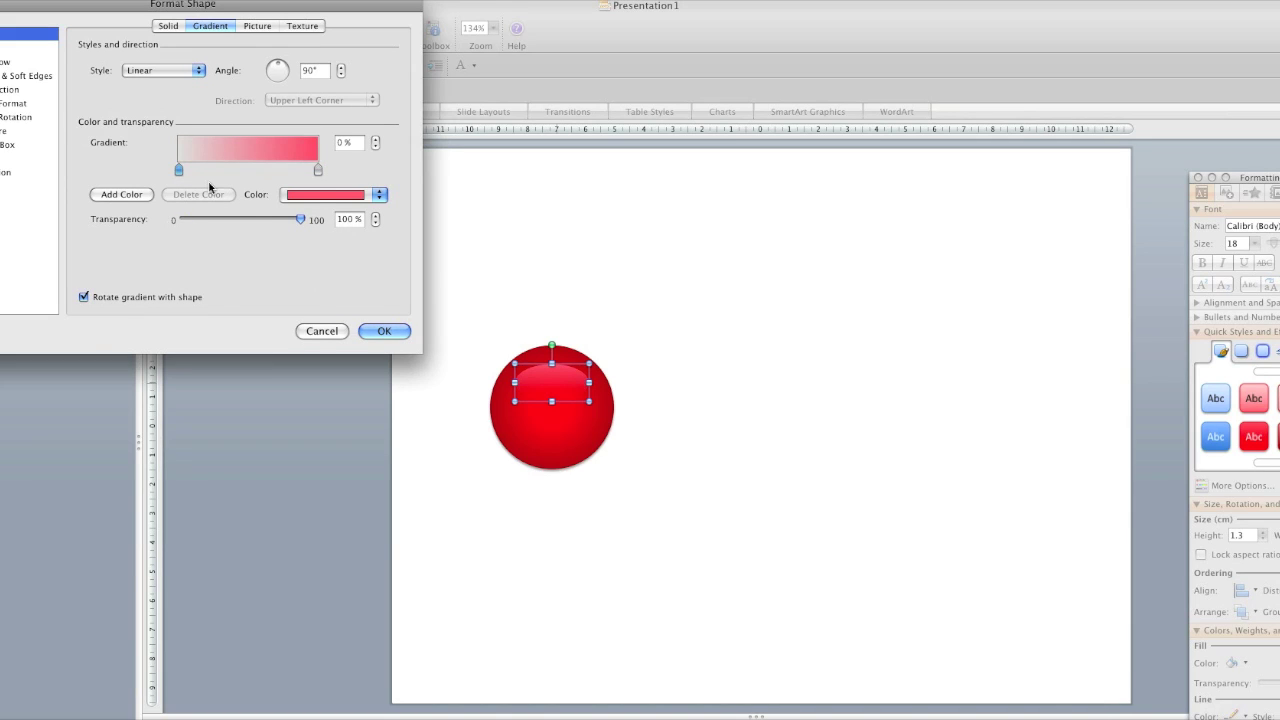
drag(180, 173, 200, 176)
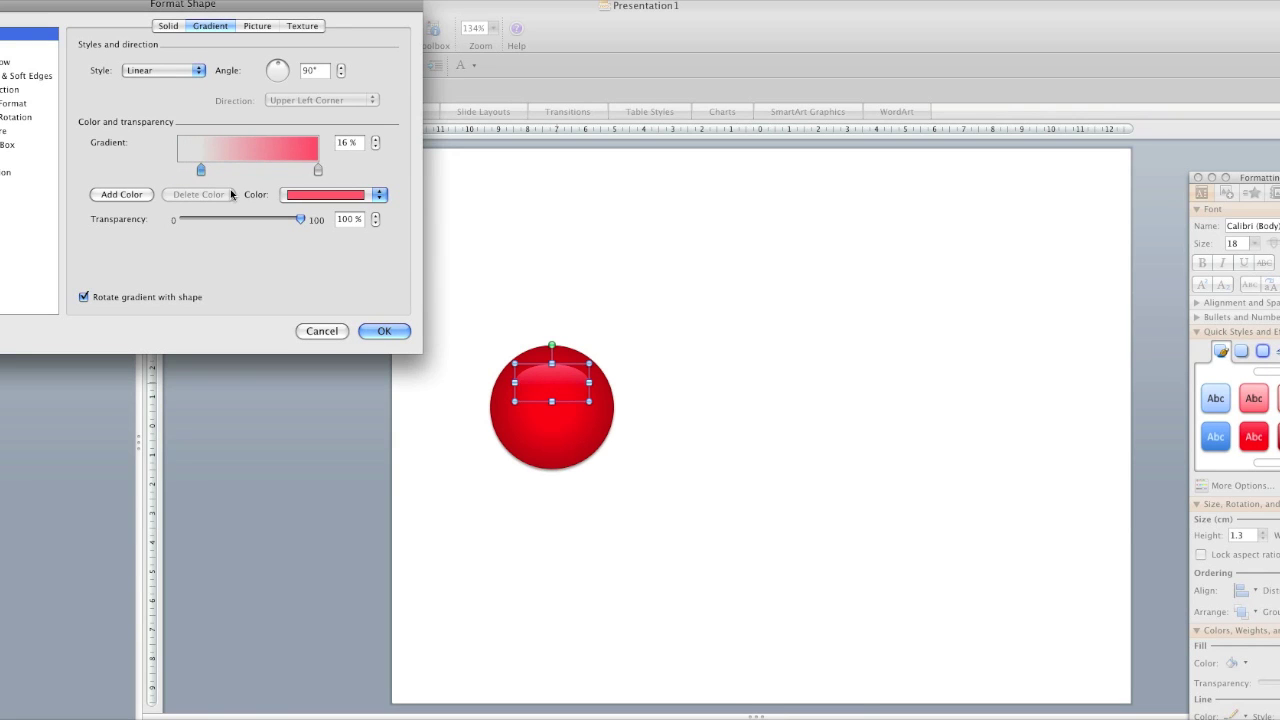
- Nudge the highlight oval slightly higher, then group it with the red circle
click(383, 331)
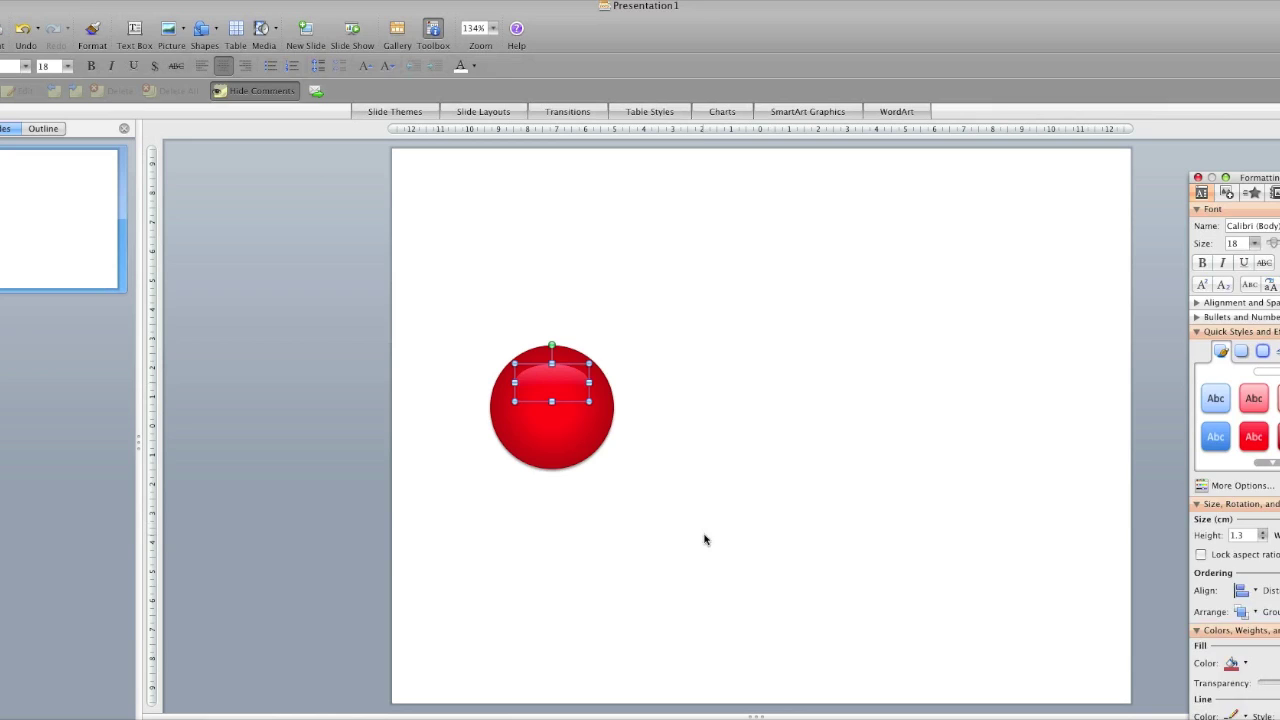
drag(706, 537, 417, 289)
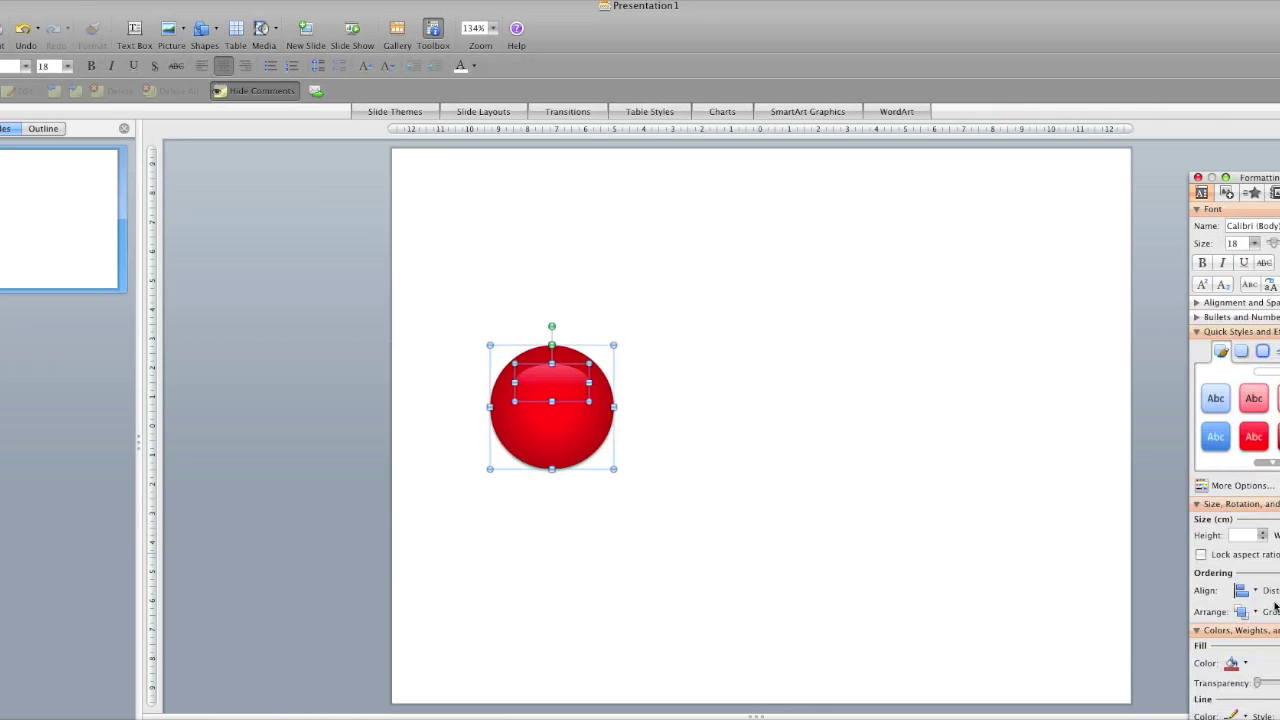
click(1245, 592)
click(1249, 630)
click(843, 503)
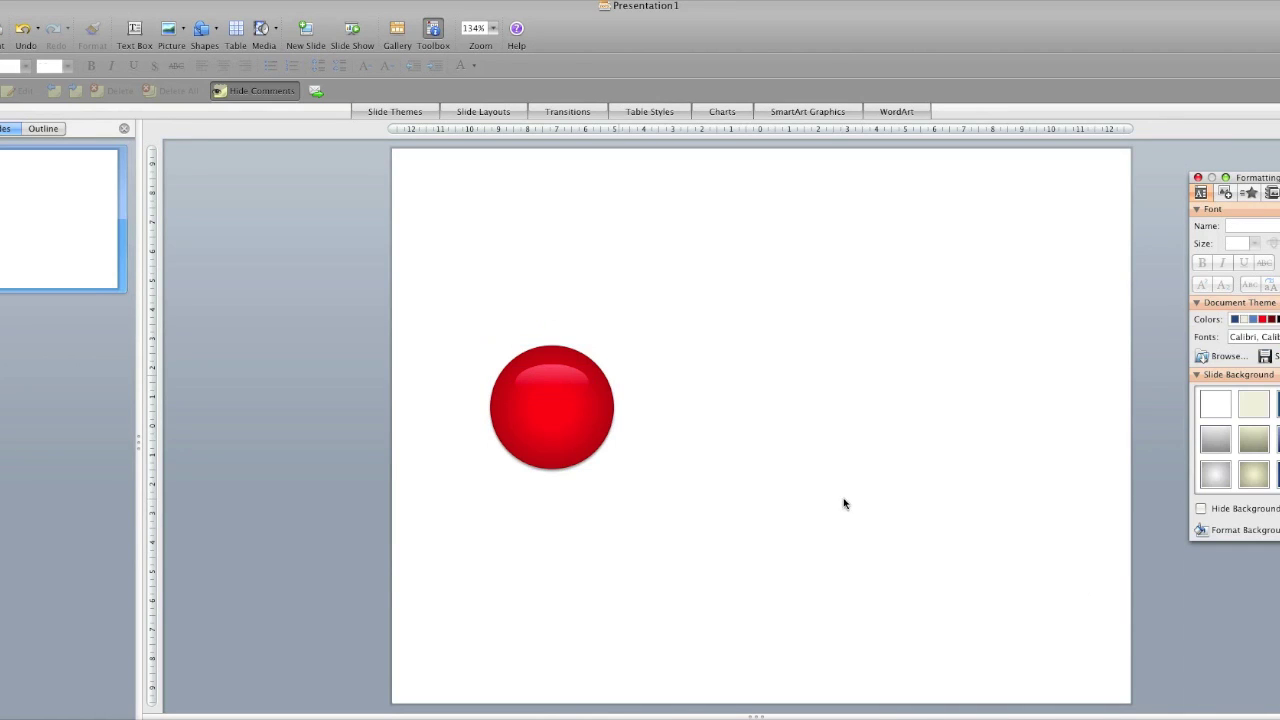
click(562, 382)
drag(562, 382, 563, 377)
key(Up)
key(Up)
key(Up)
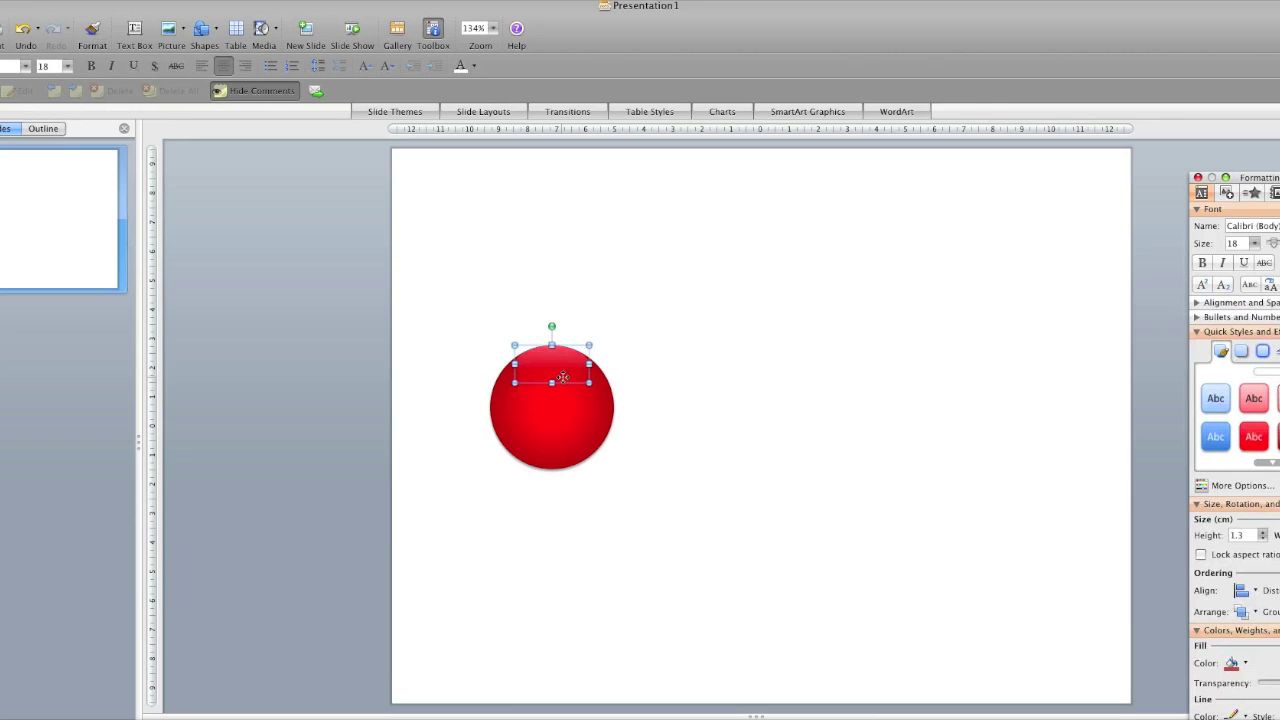
key(Down)
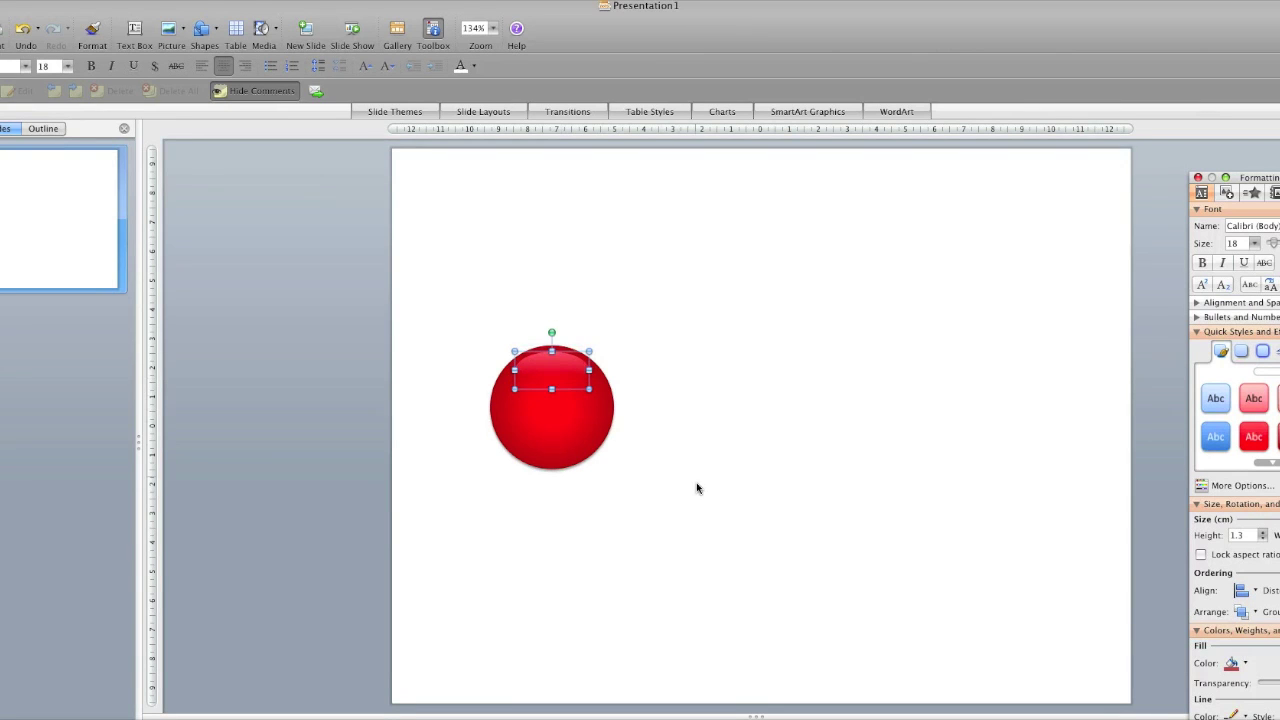
drag(705, 506, 443, 286)
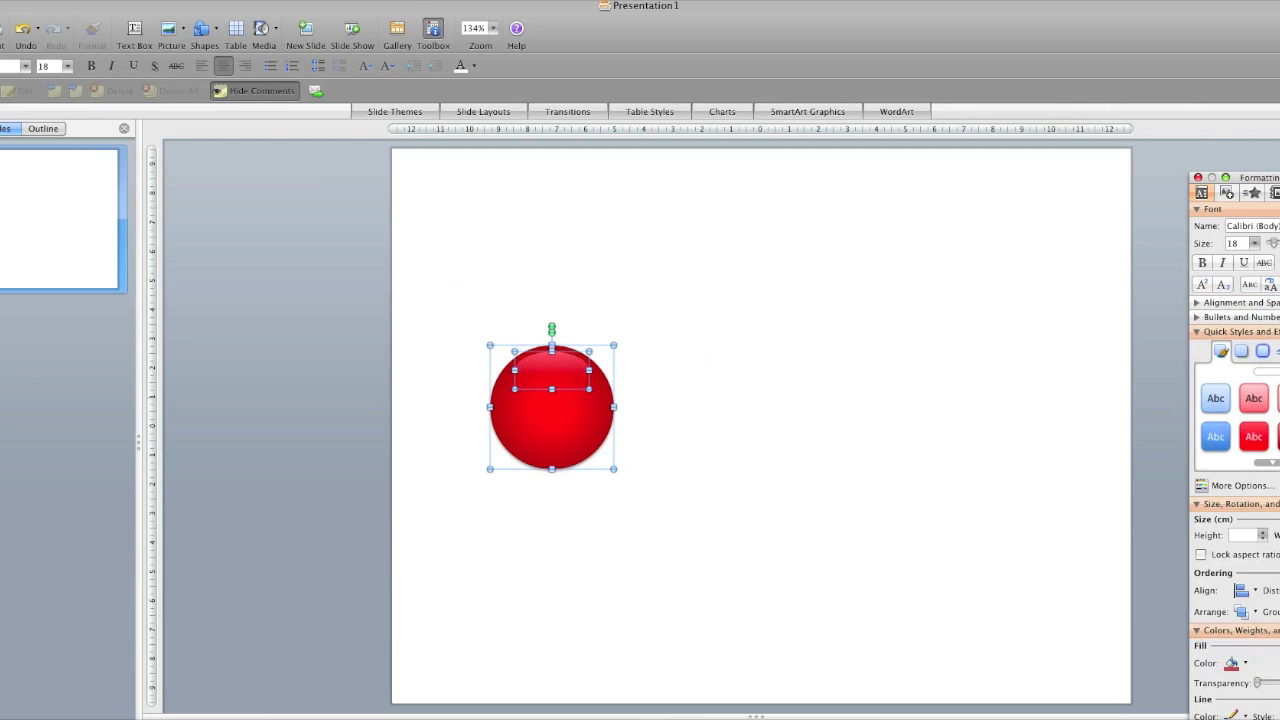
key(super+alt+g)
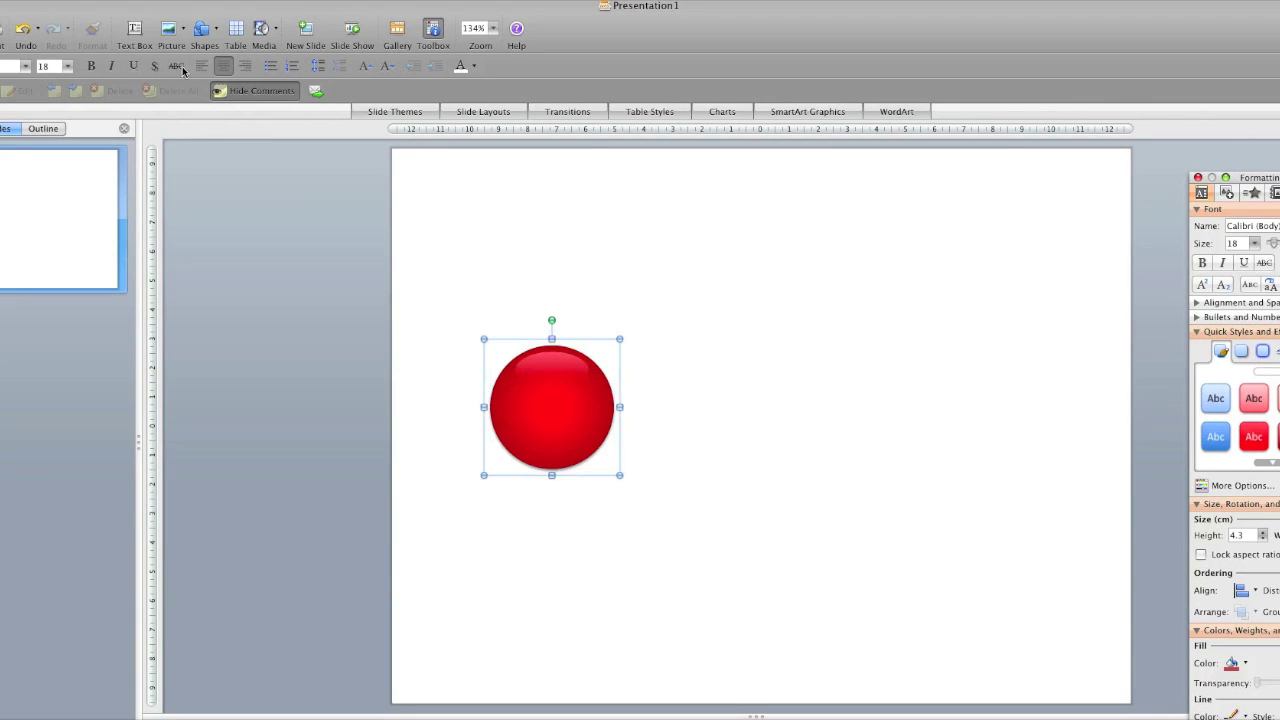
- Add a text box reading '1.TEXT' across the middle of the sphere
click(141, 35)
drag(501, 388, 603, 426)
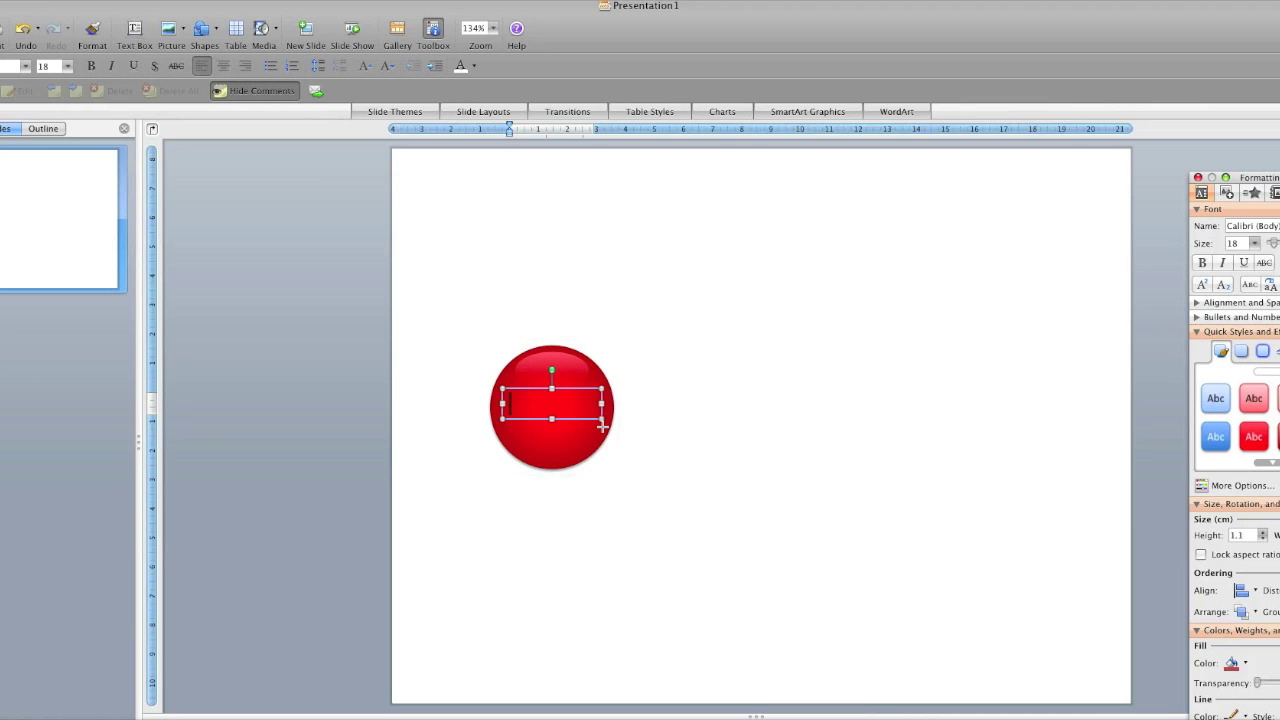
text(1.TEXT)
click(576, 388)
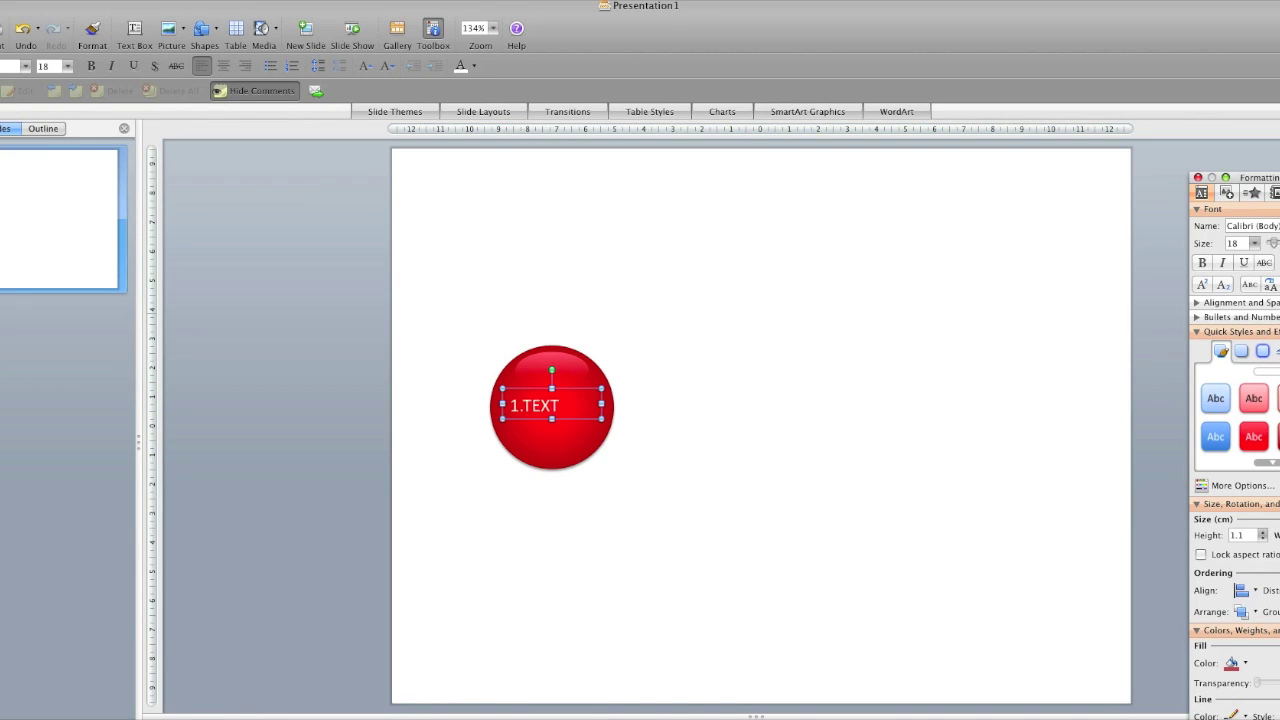
- Make the '1.TEXT' label bold, size 20 and centre-aligned
click(1202, 262)
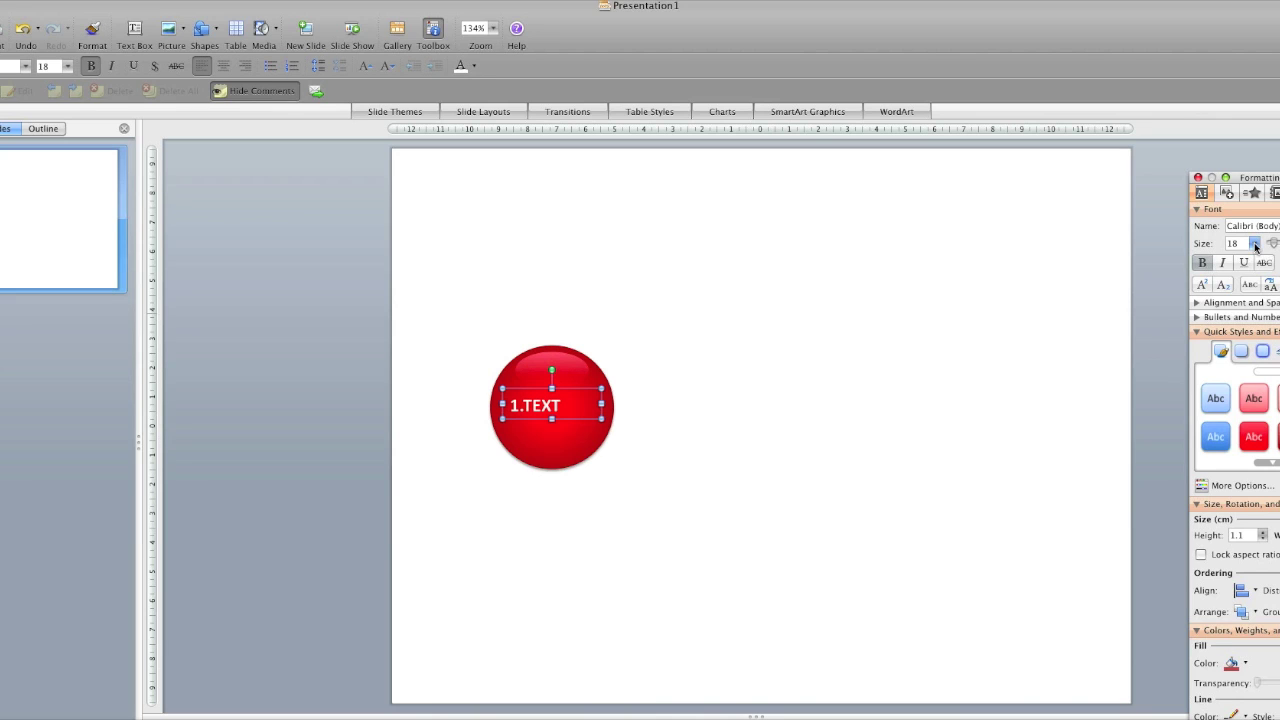
click(1254, 243)
click(1242, 375)
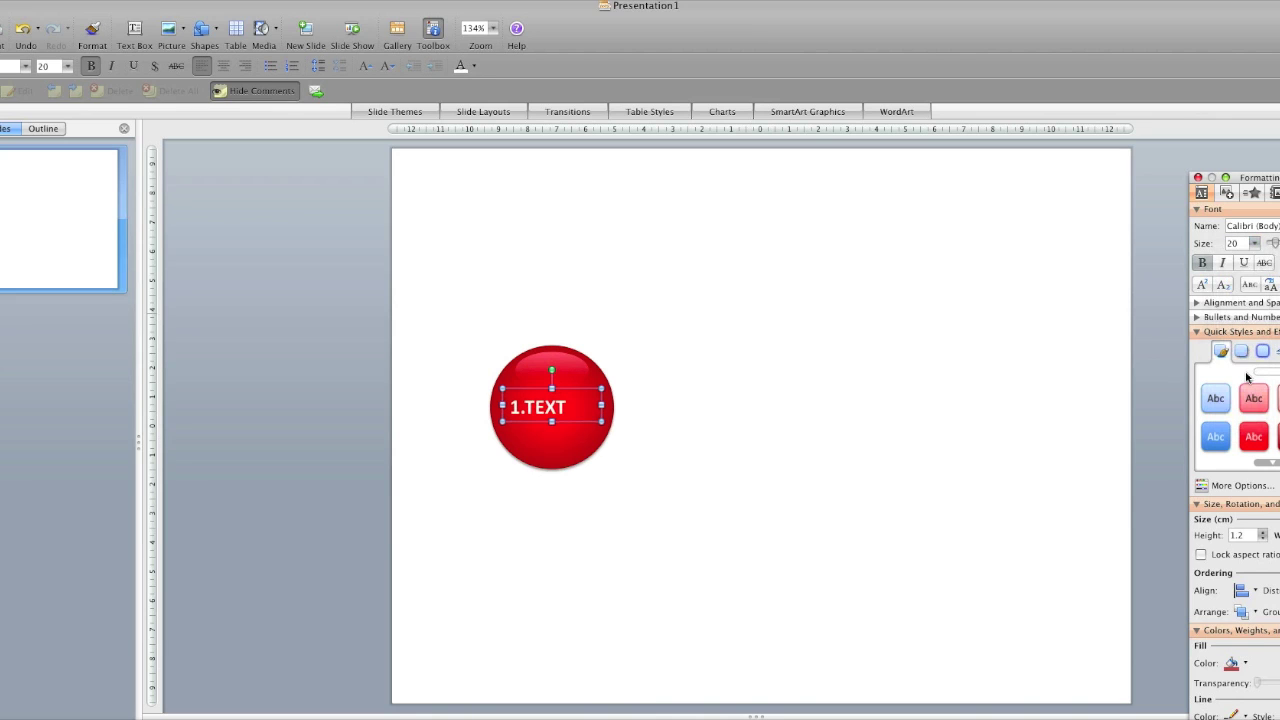
click(221, 70)
click(715, 538)
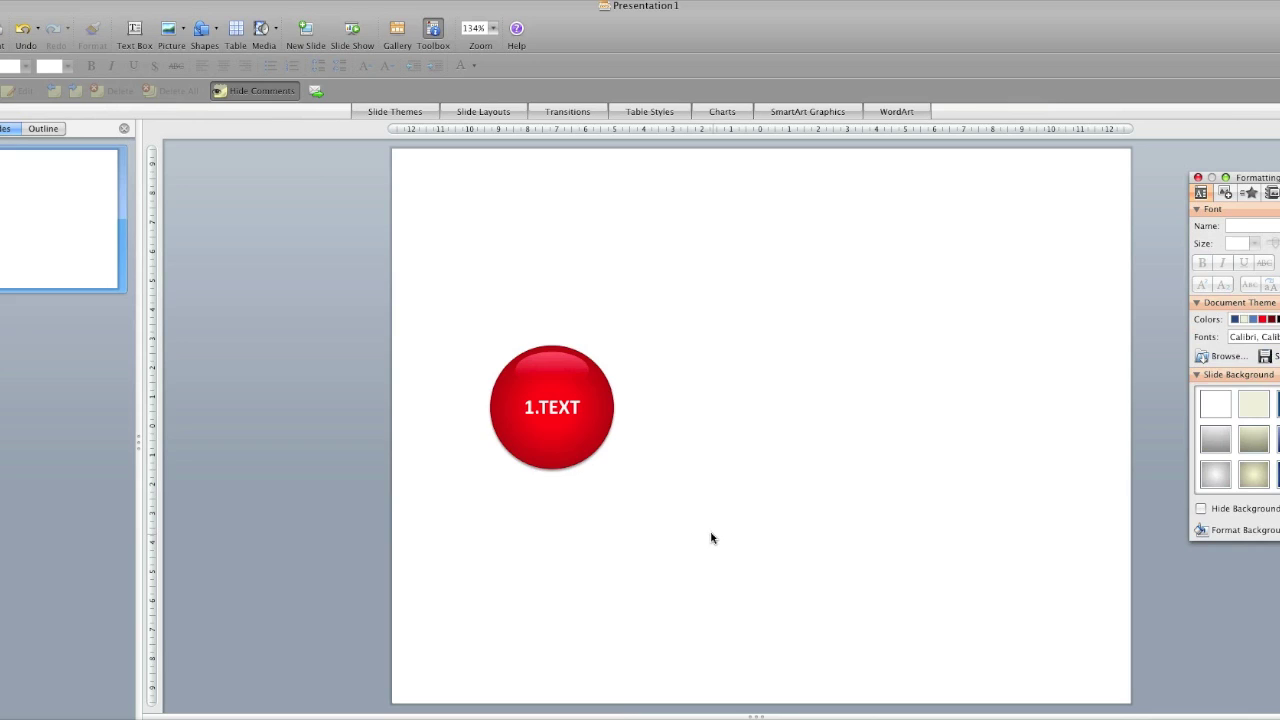
- Align the '1.TEXT' label box to the middle of the red sphere
click(552, 407)
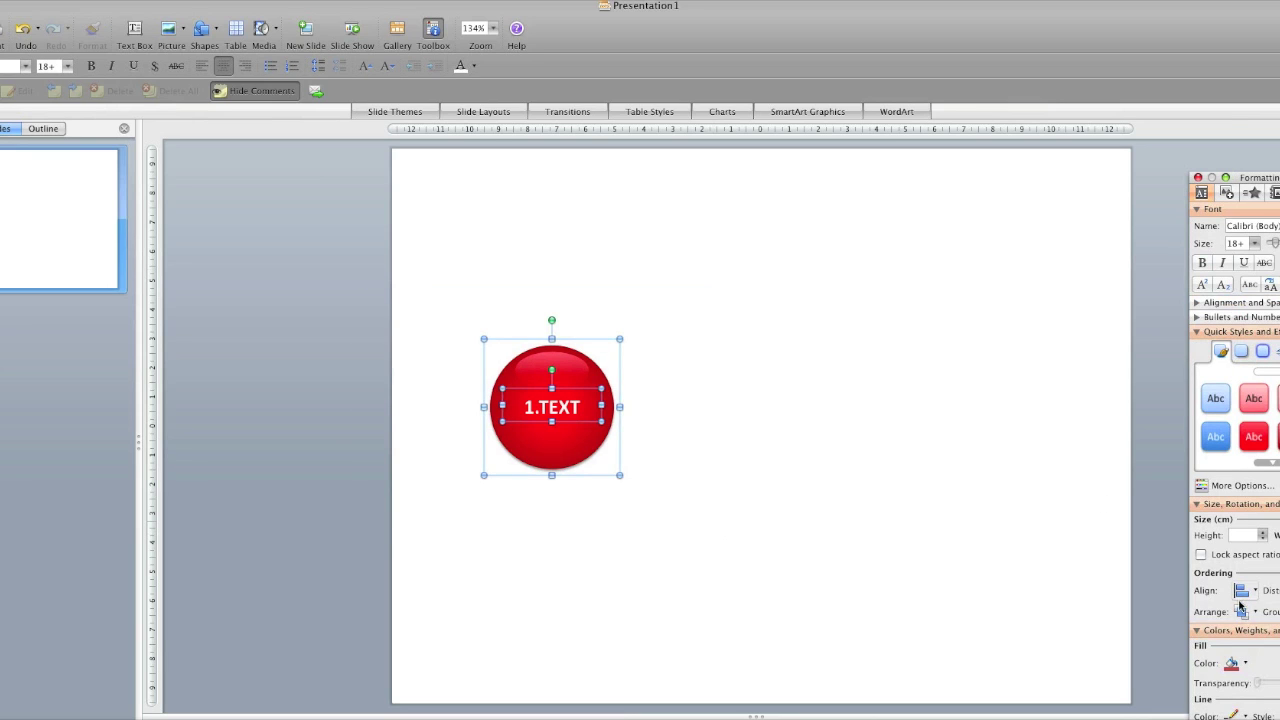
click(1241, 591)
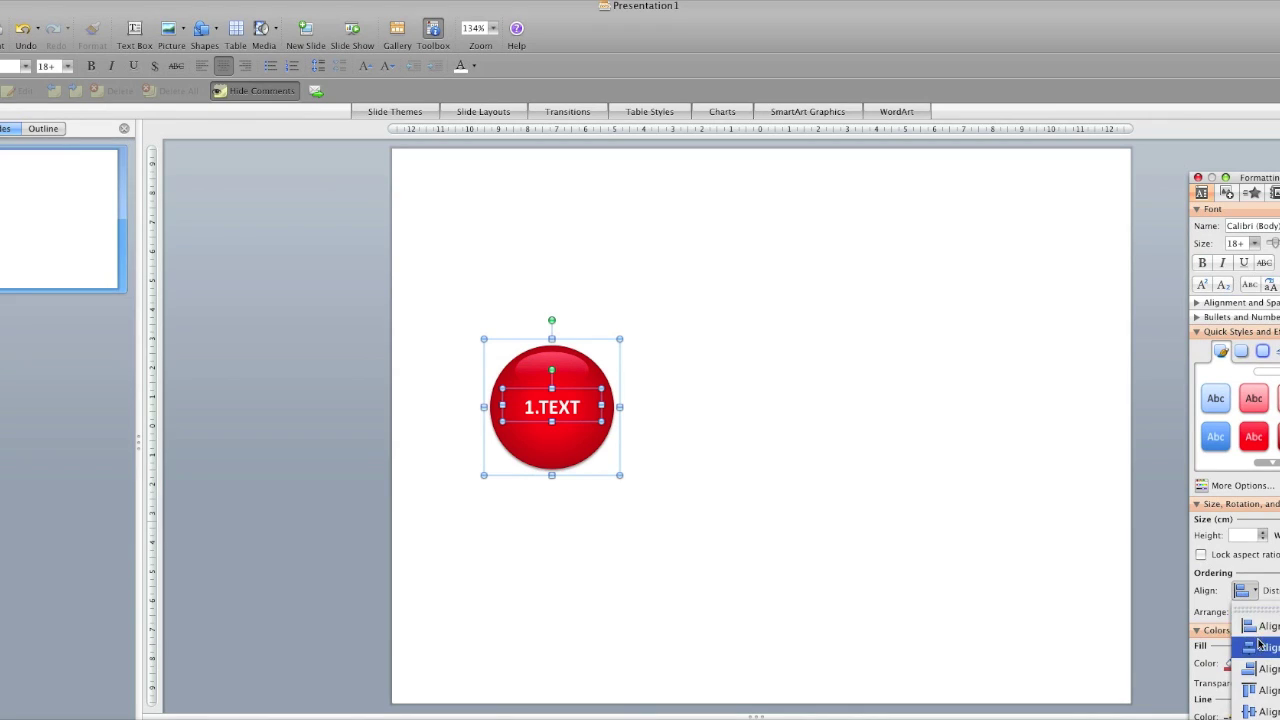
click(1251, 596)
click(1251, 596)
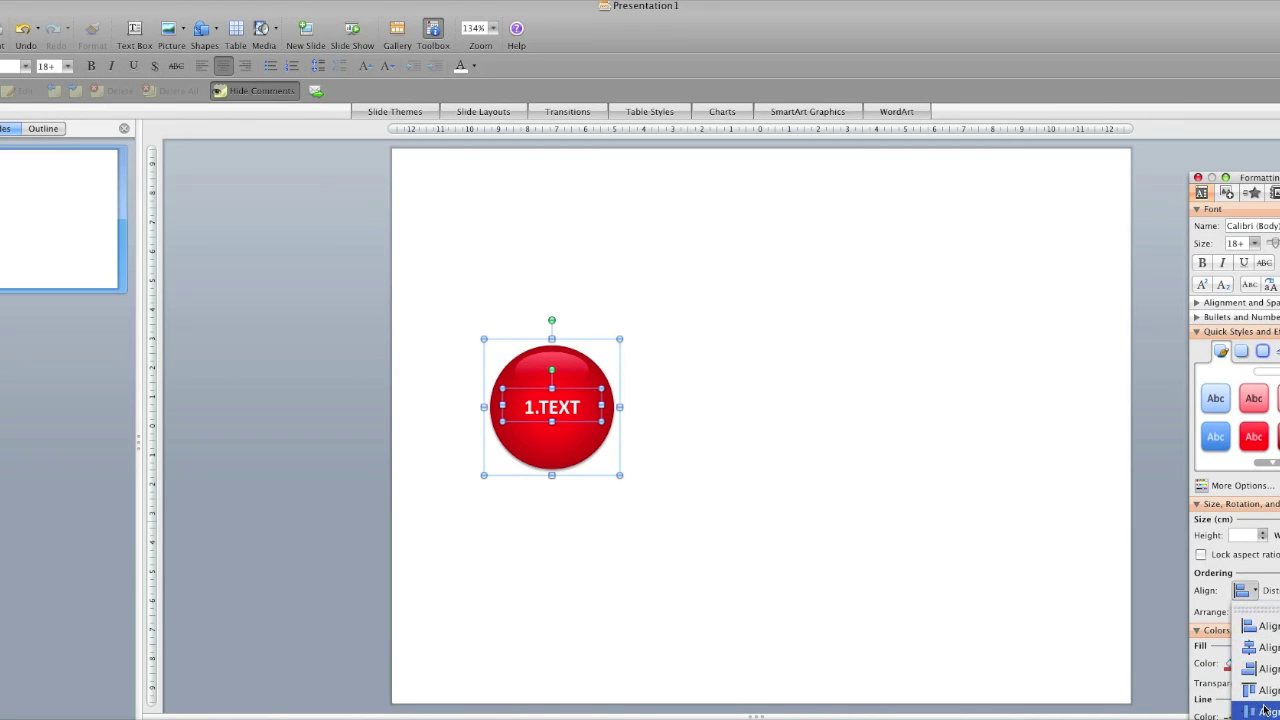
click(1262, 710)
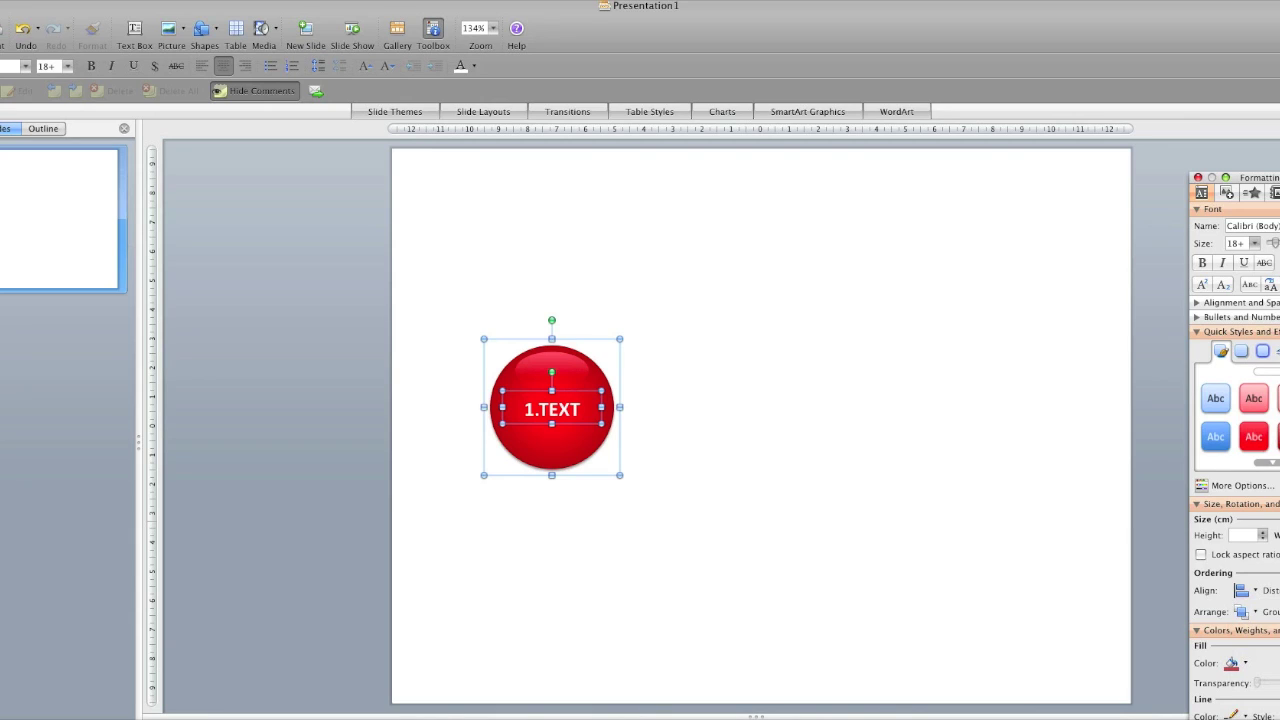
click(547, 408)
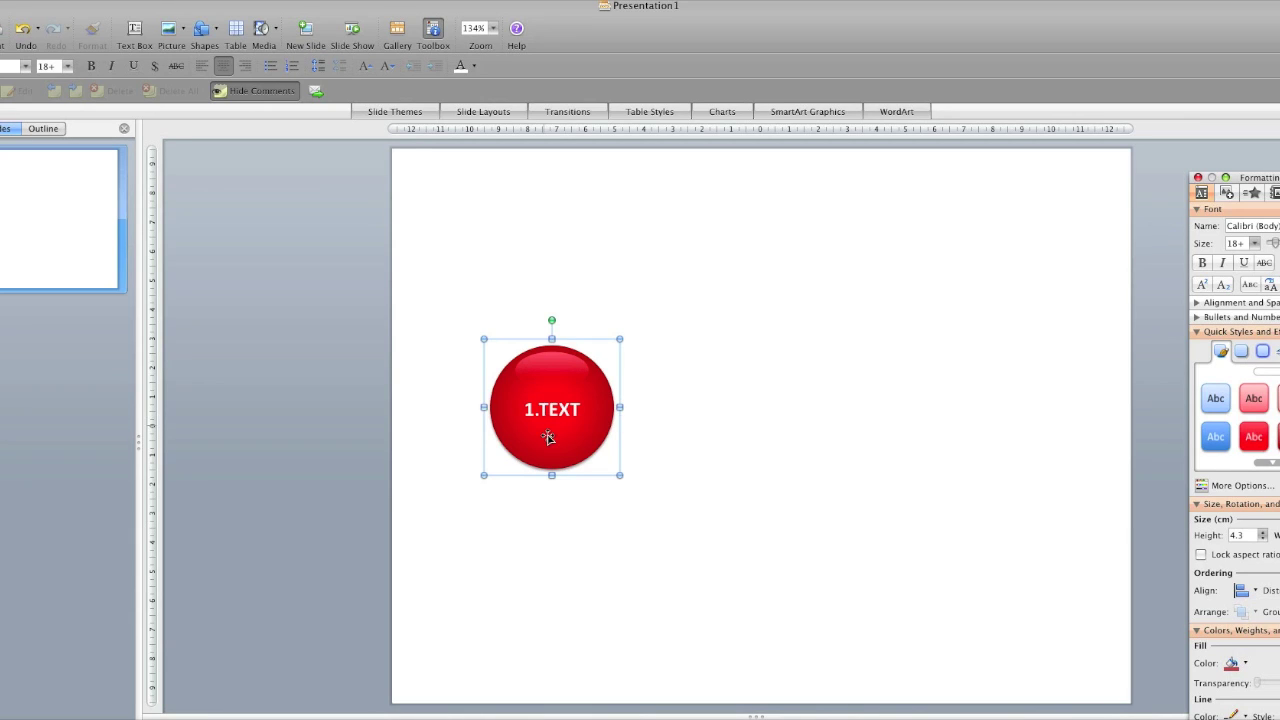
- Copy the sphere into a row of three and distribute them horizontally
drag(549, 440, 852, 456)
drag(988, 531, 423, 292)
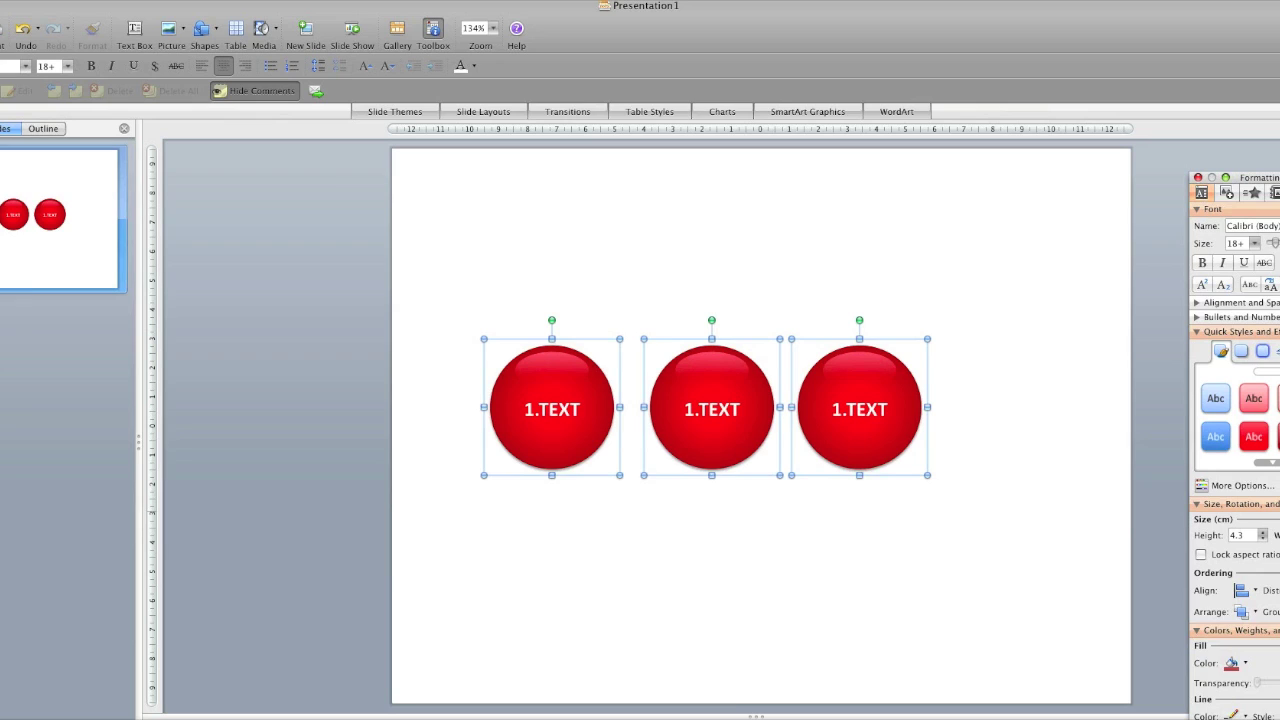
click(1272, 590)
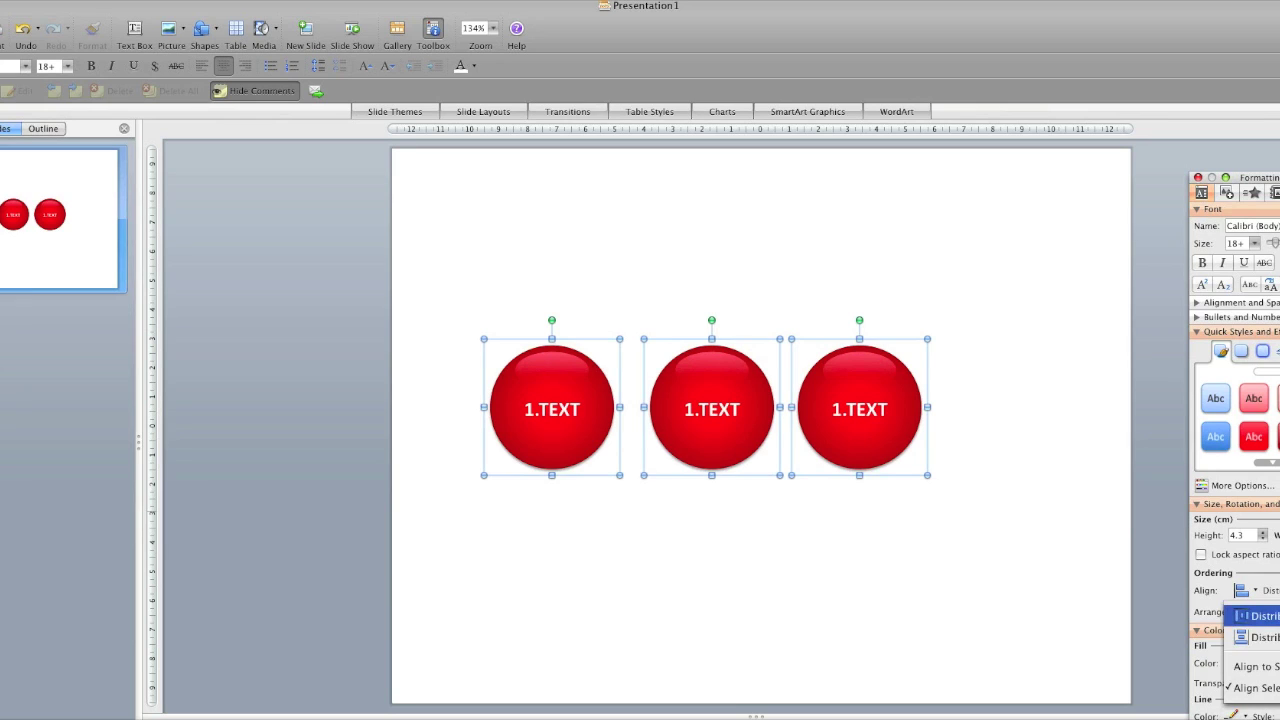
click(1258, 616)
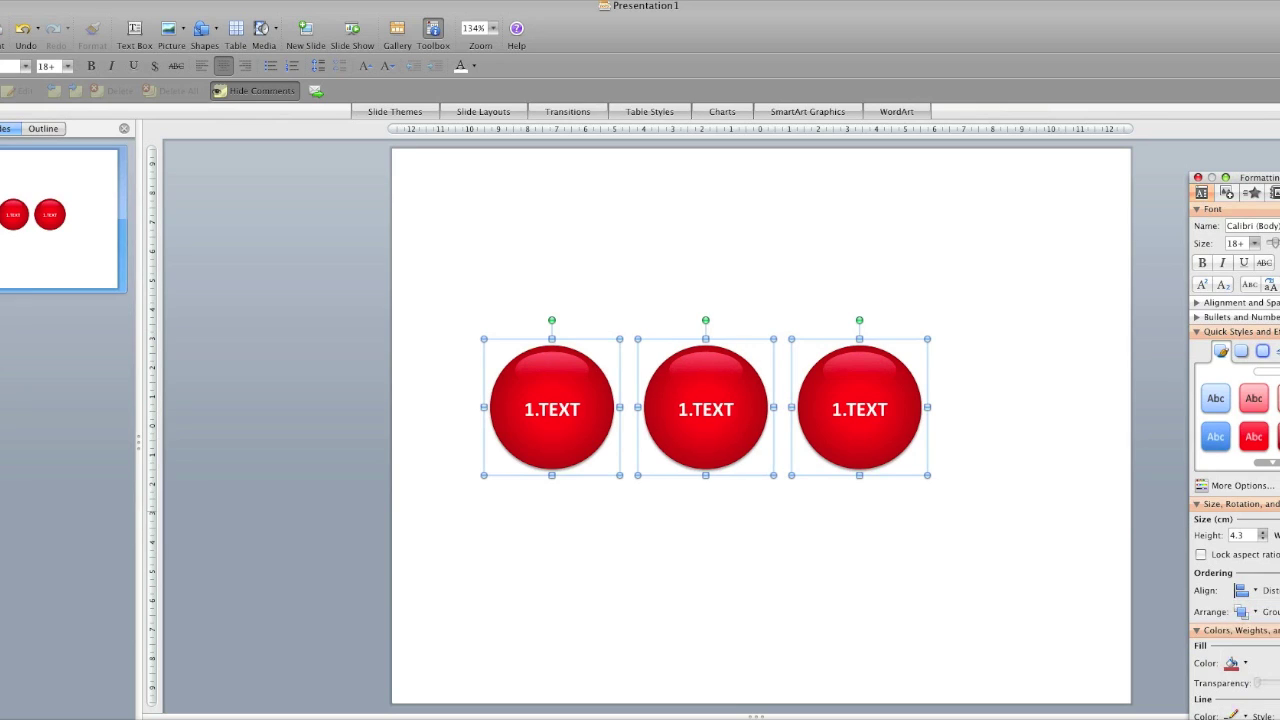
click(885, 514)
- Draw a small right-pointing block arrow between the first two spheres
click(223, 33)
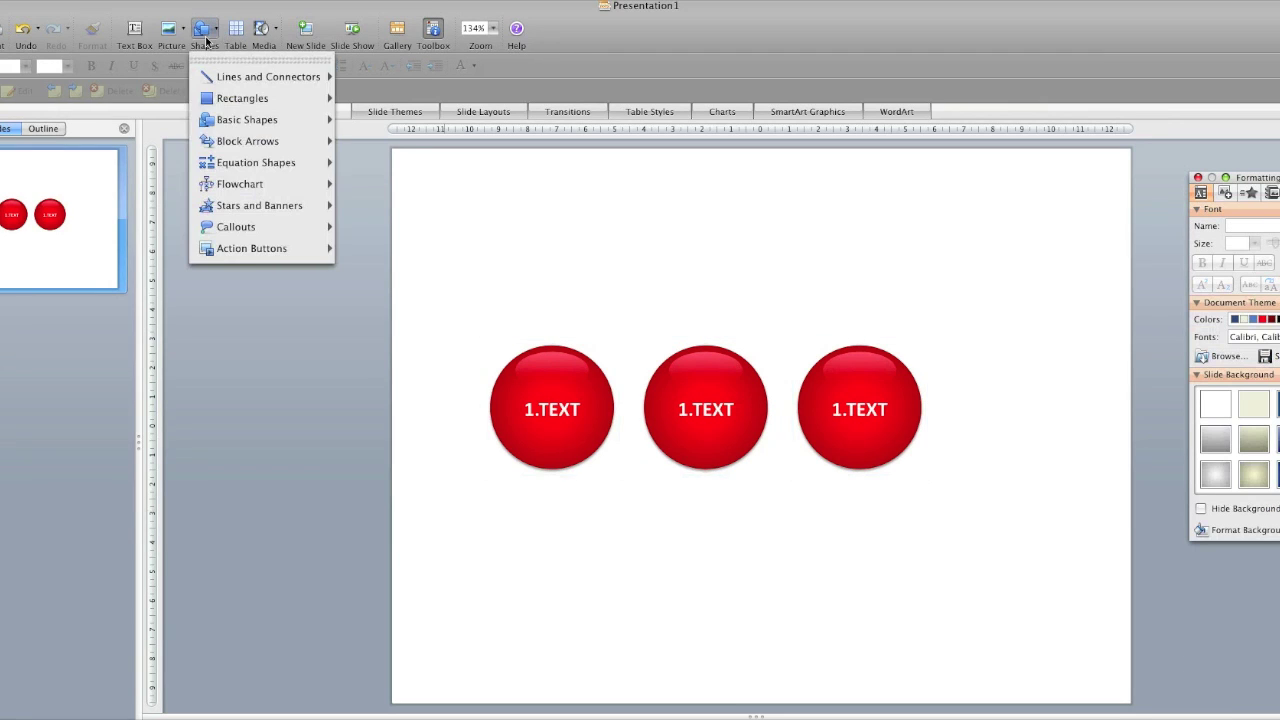
mouse_move(236, 142)
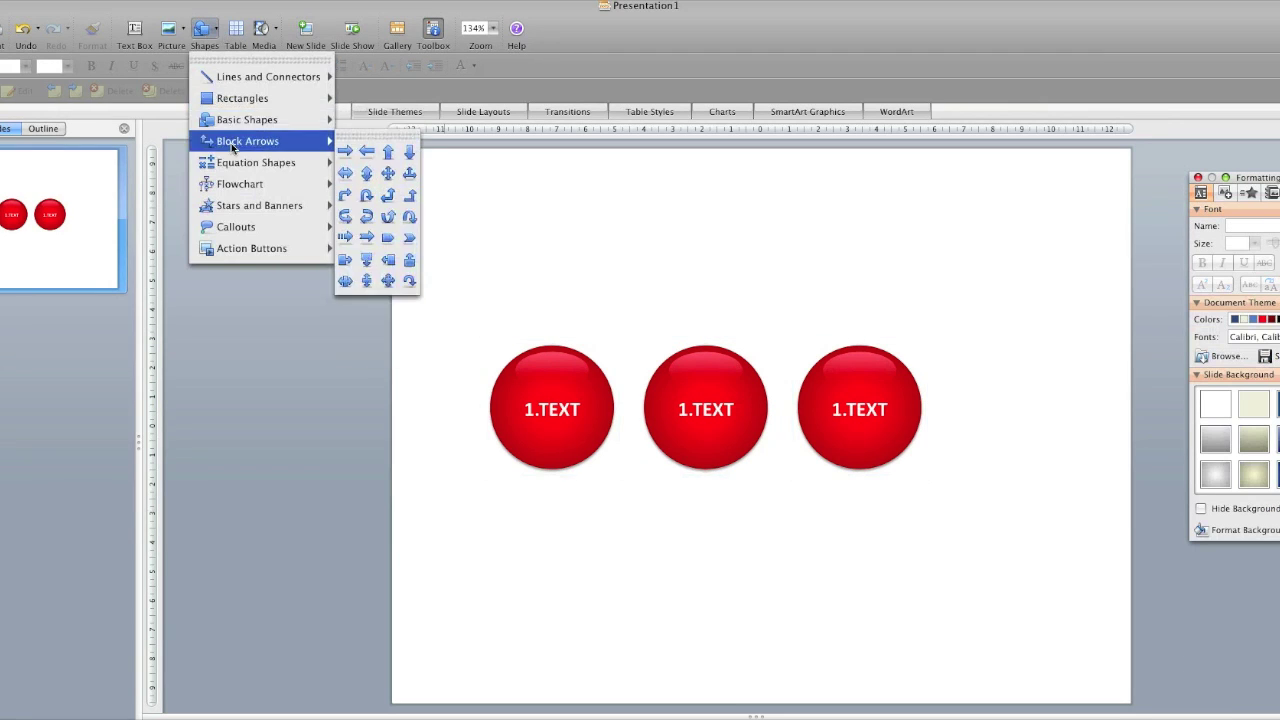
click(357, 151)
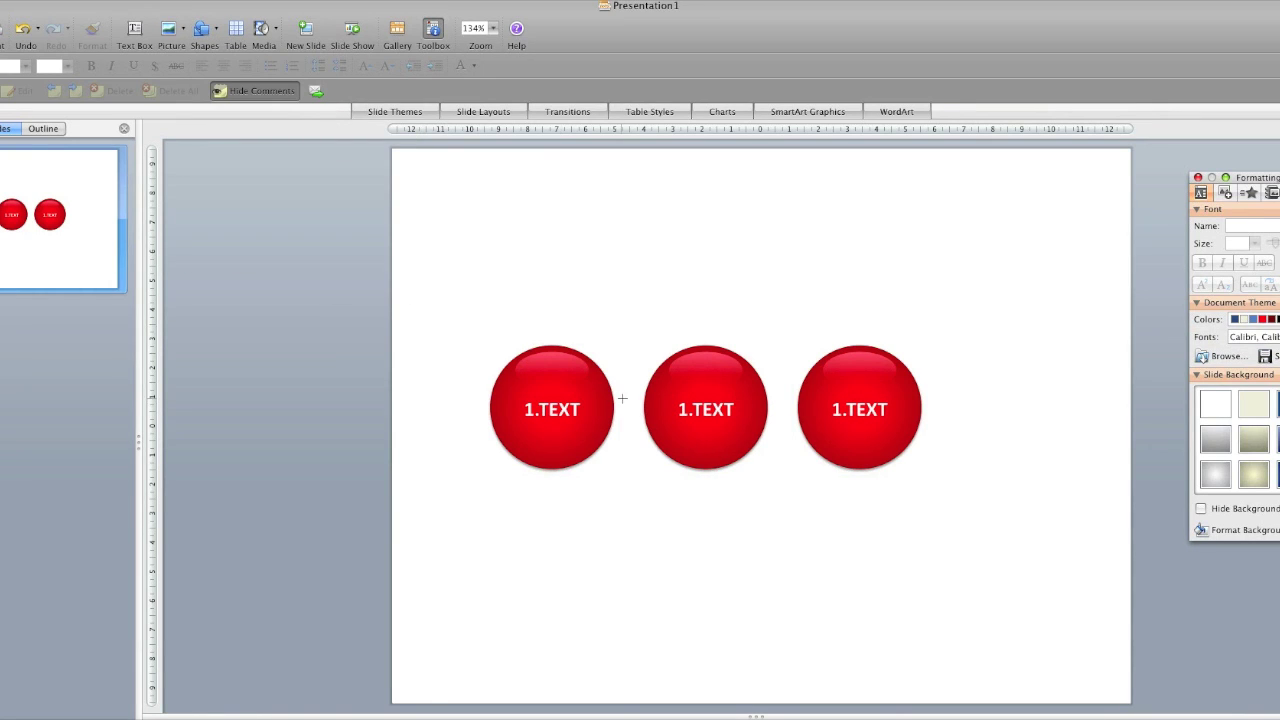
drag(612, 390, 641, 416)
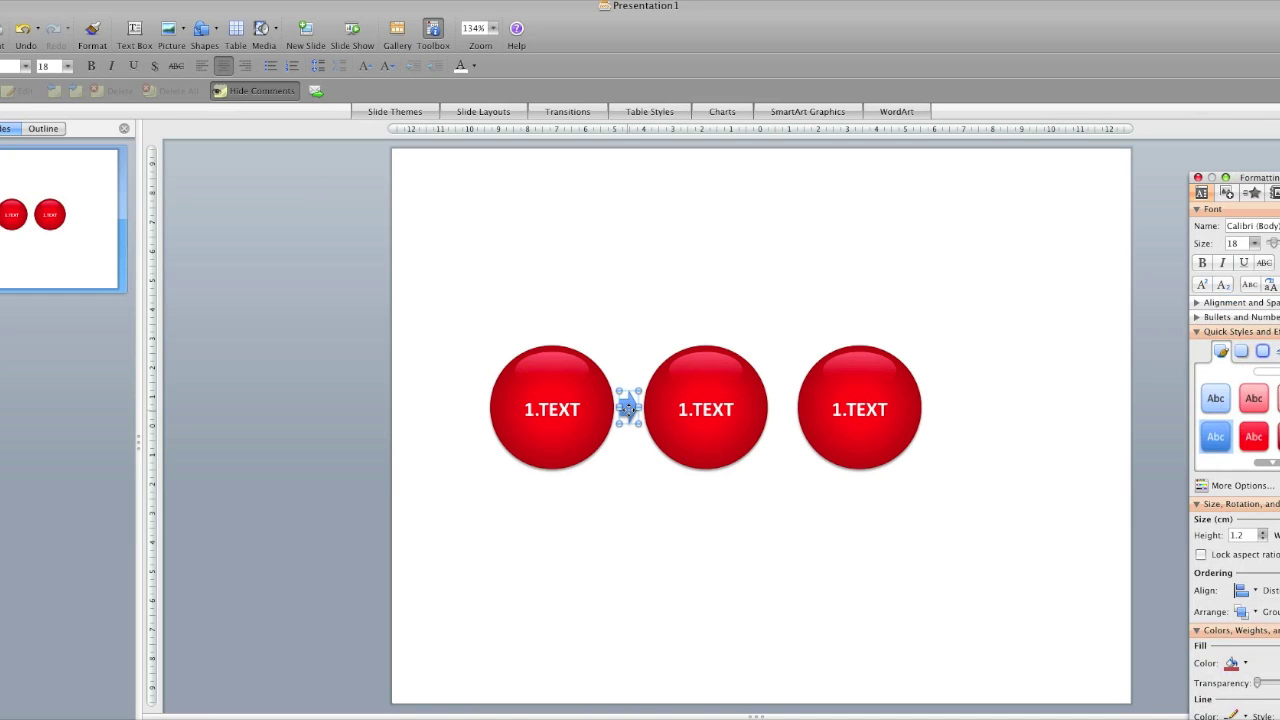
- Make the arrow solid black with no outline
double_click(627, 407)
click(246, 47)
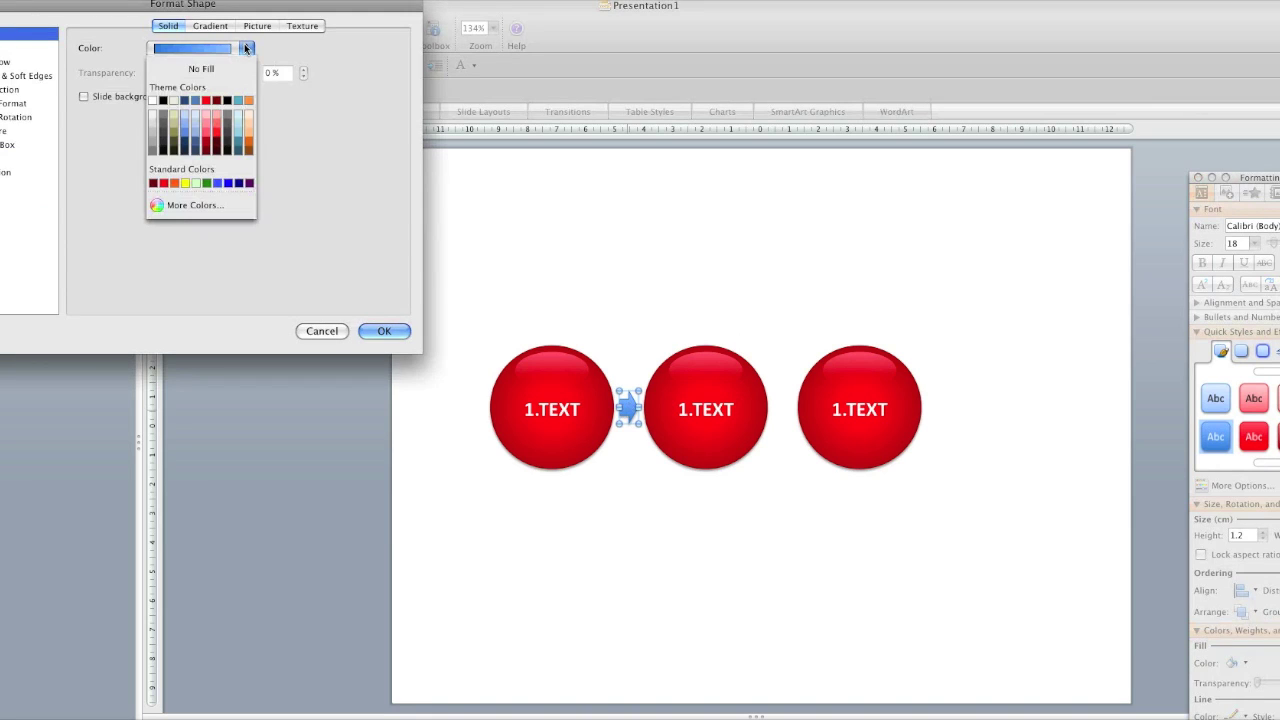
click(164, 100)
click(33, 49)
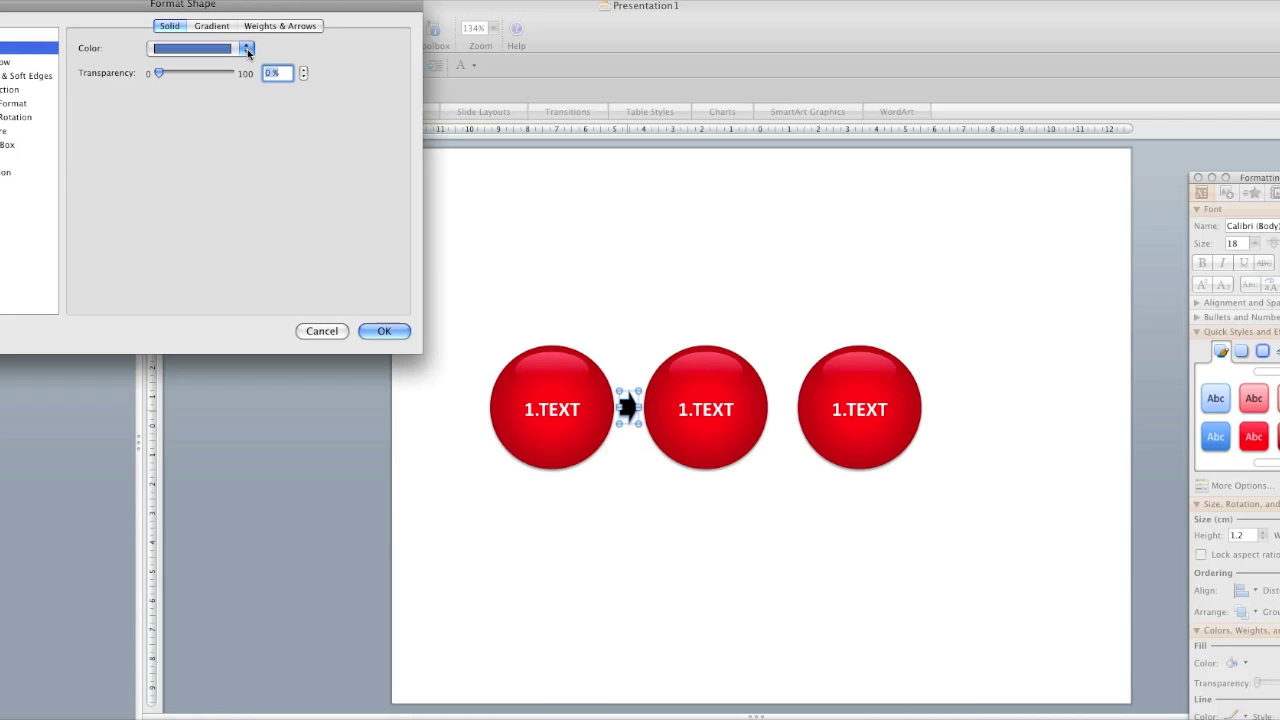
click(245, 48)
click(201, 69)
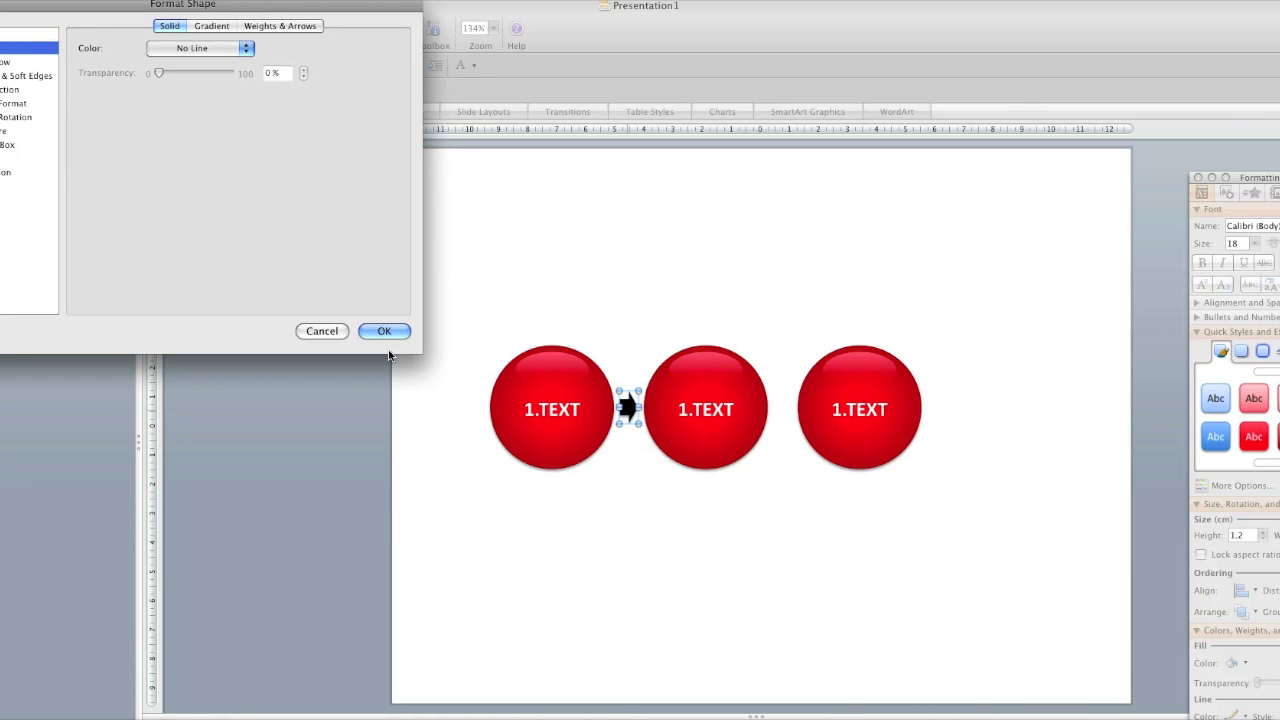
click(383, 332)
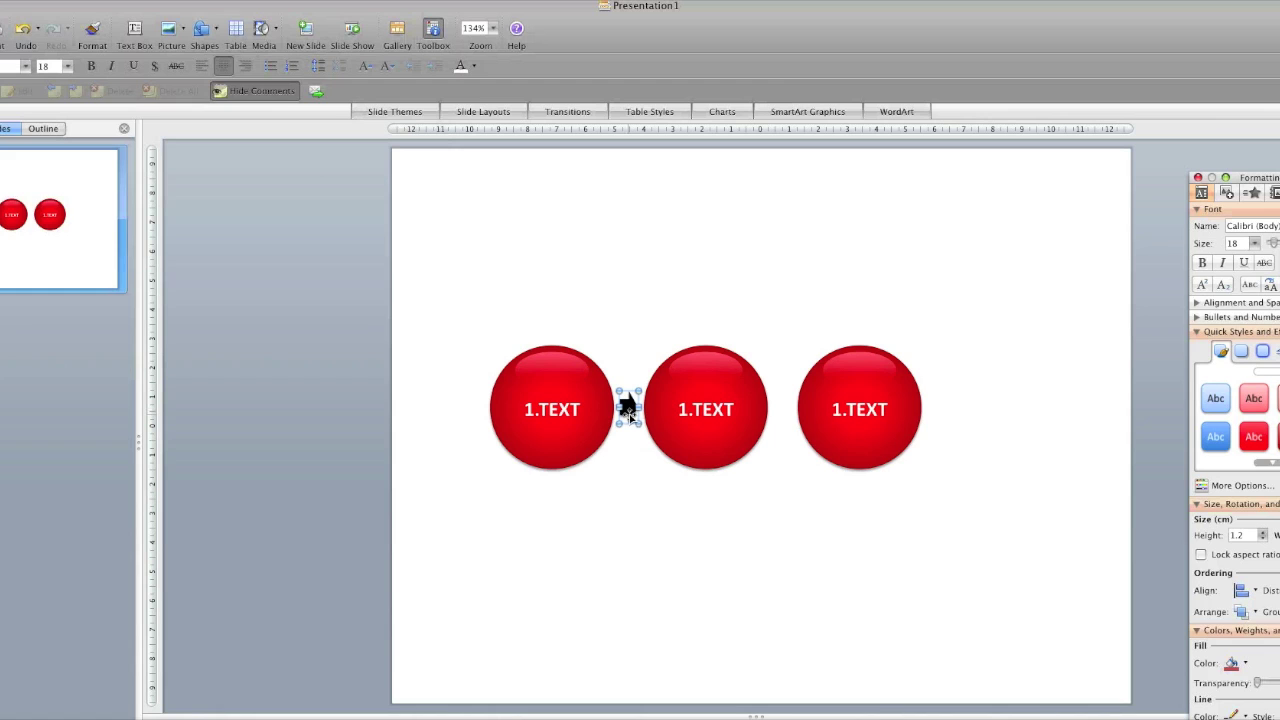
- Copy the arrow into the gap between spheres two and three, then select everything
drag(628, 410, 794, 448)
key(Left)
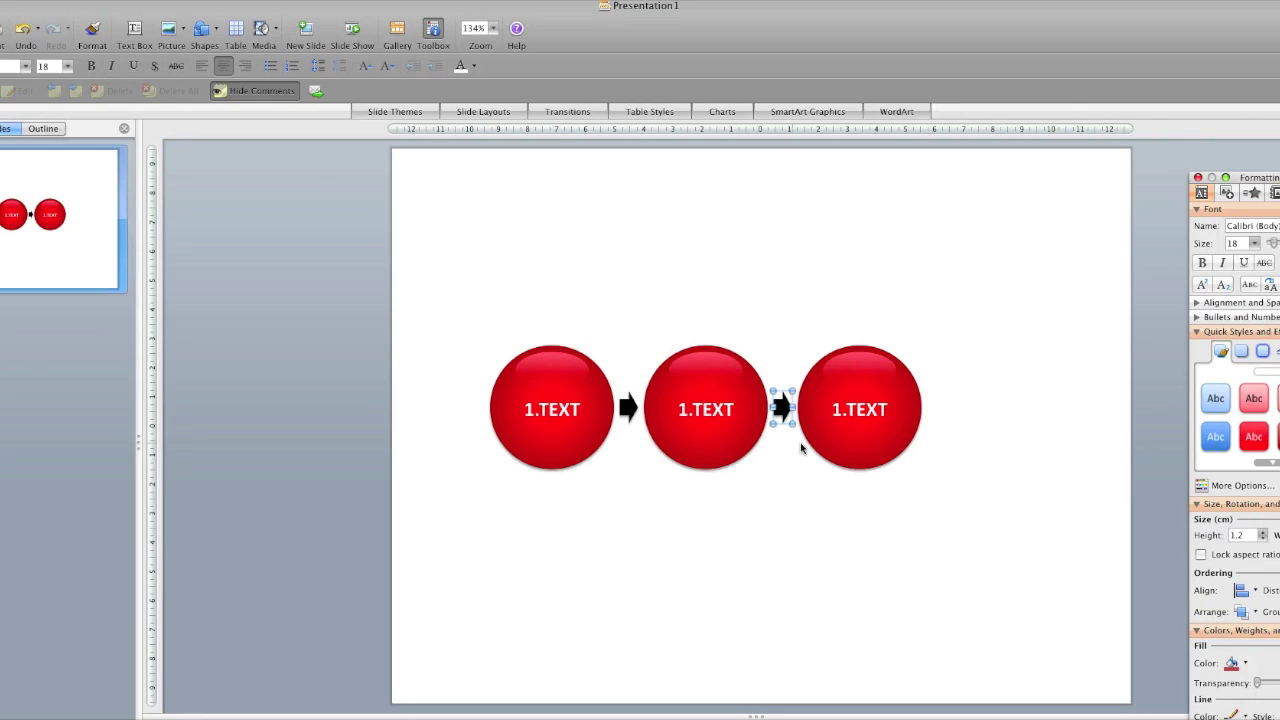
drag(996, 531, 378, 270)
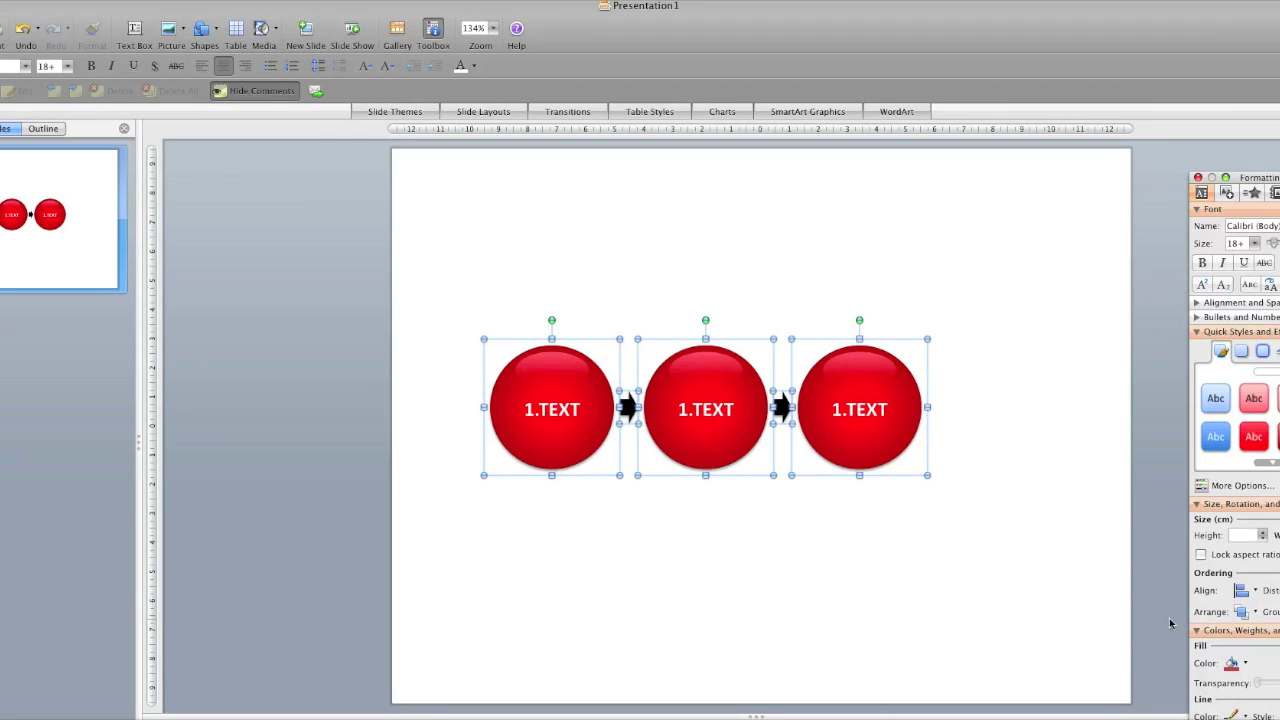
- Align the three buttons and two arrows with one another, then clear the selection
click(1246, 592)
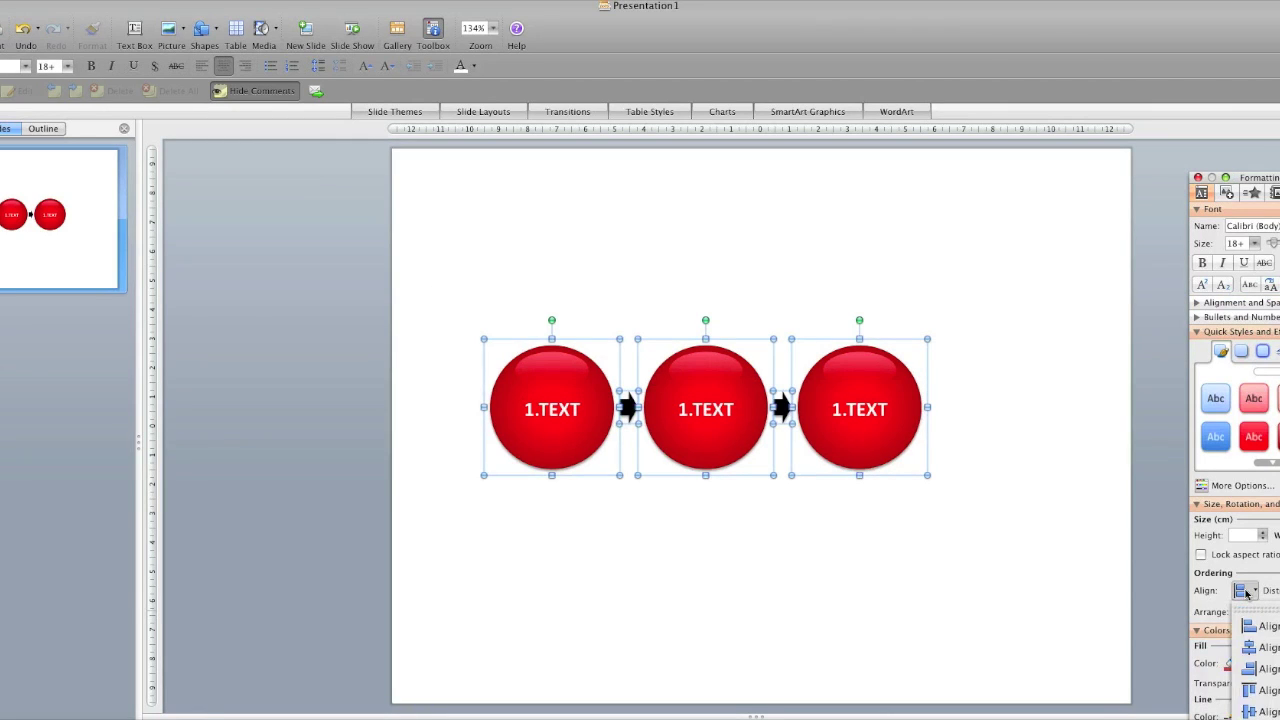
click(1257, 712)
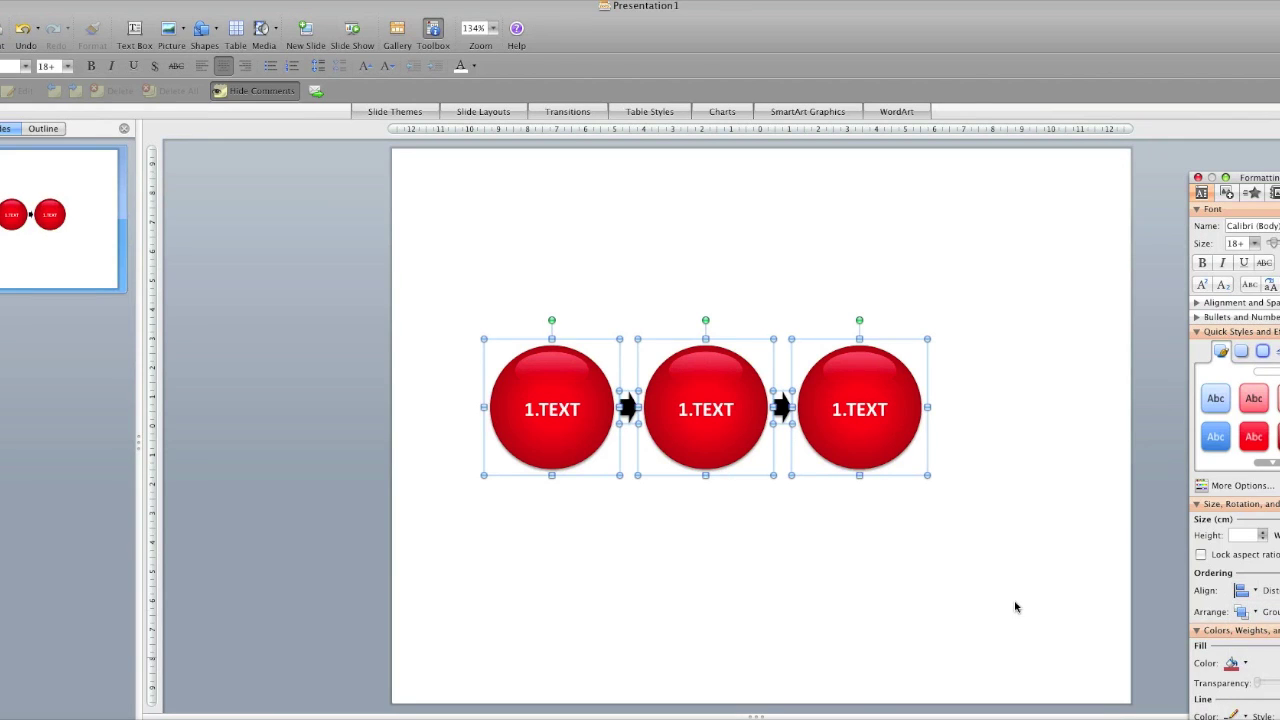
click(966, 584)
drag(1018, 546, 441, 240)
click(1011, 550)
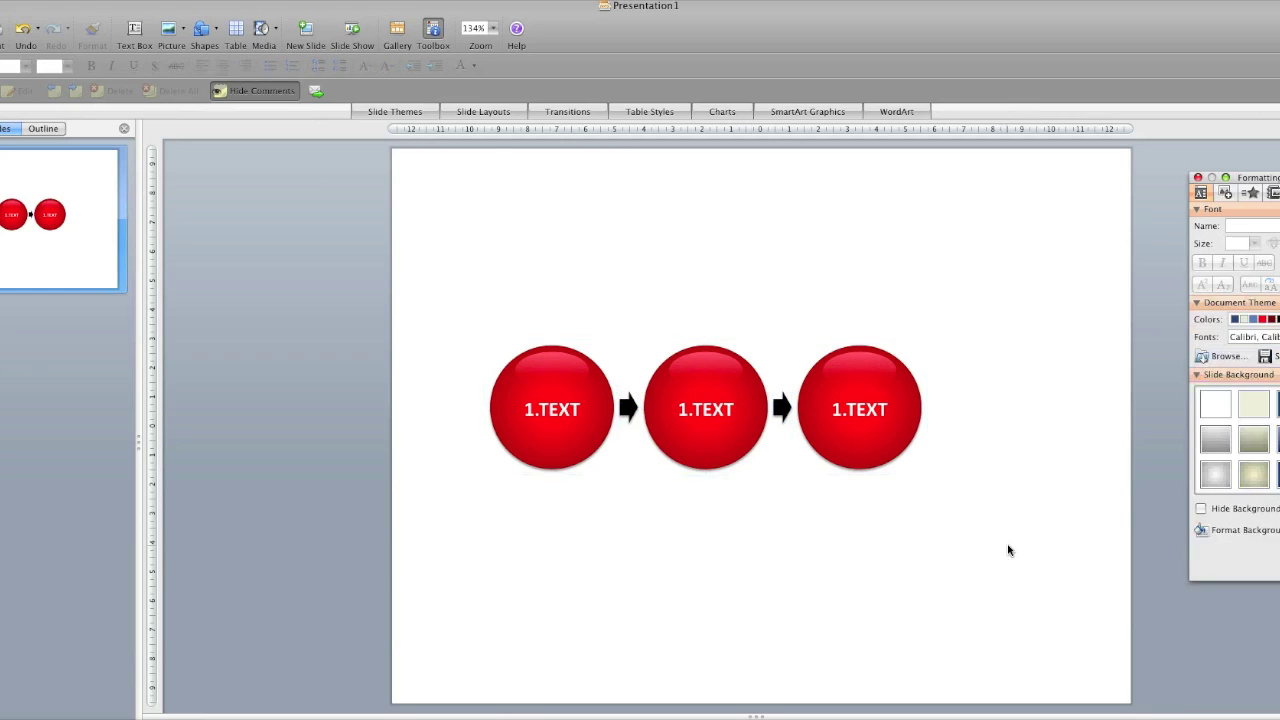
click(205, 31)
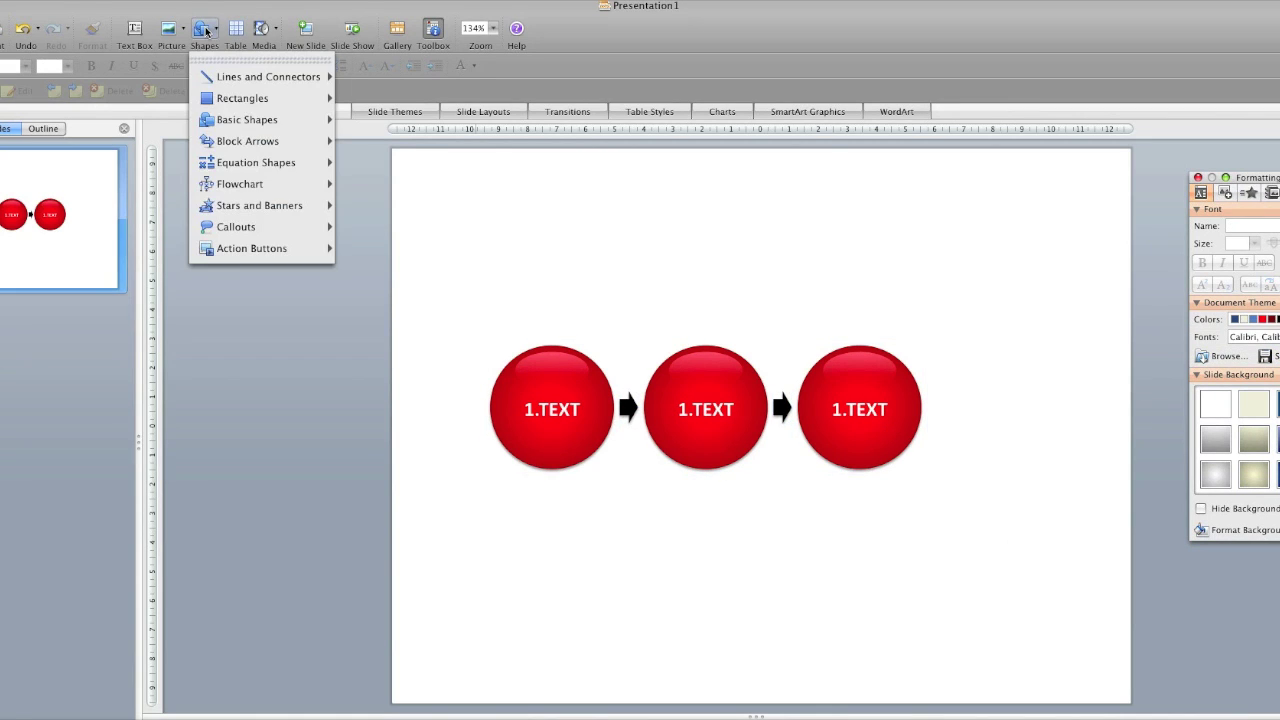
- Draw a full-width rectangle over the buttons' lower halves, with no outline and adjusted shadow
mouse_move(250, 100)
click(345, 110)
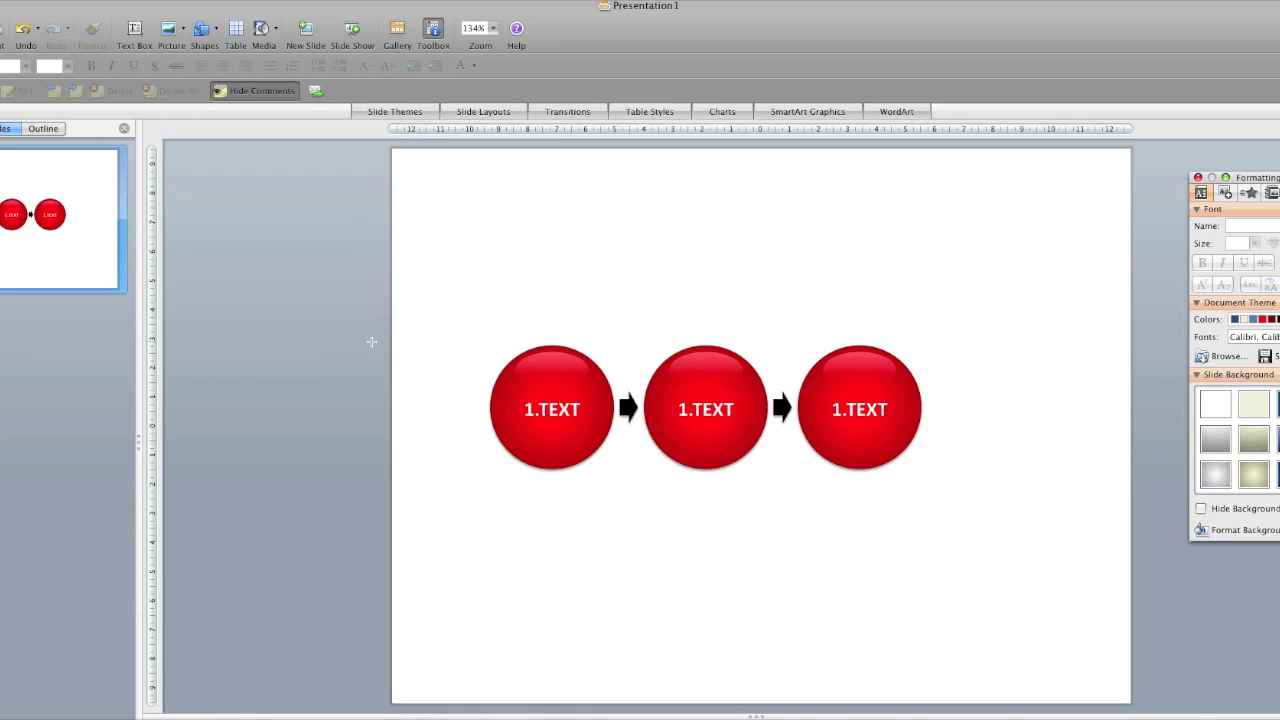
drag(390, 390, 1131, 507)
double_click(1081, 447)
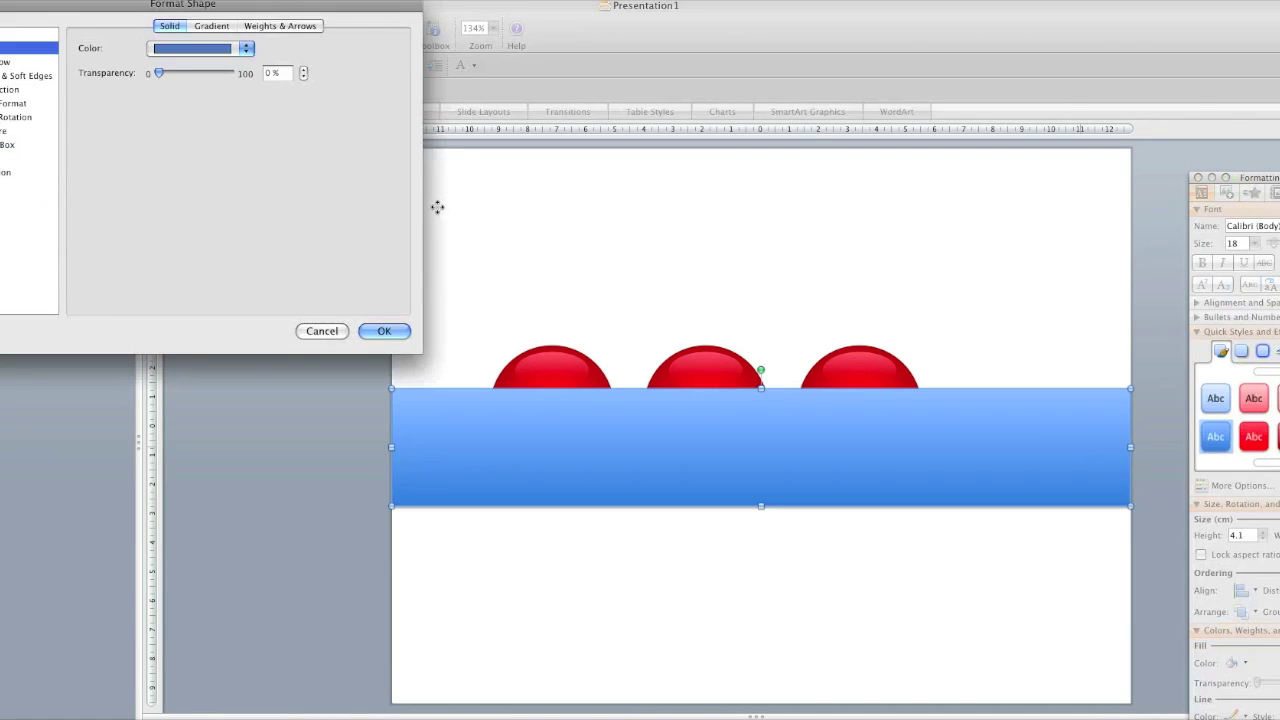
click(245, 48)
click(240, 68)
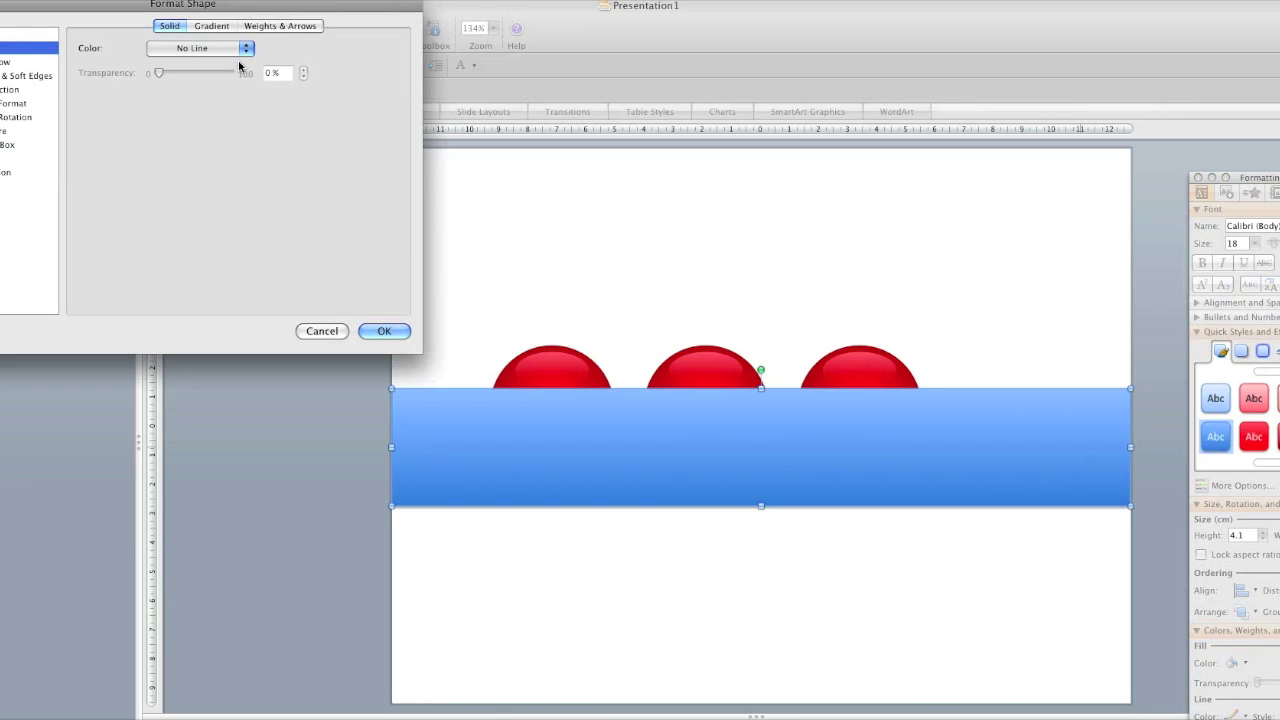
click(20, 63)
click(85, 47)
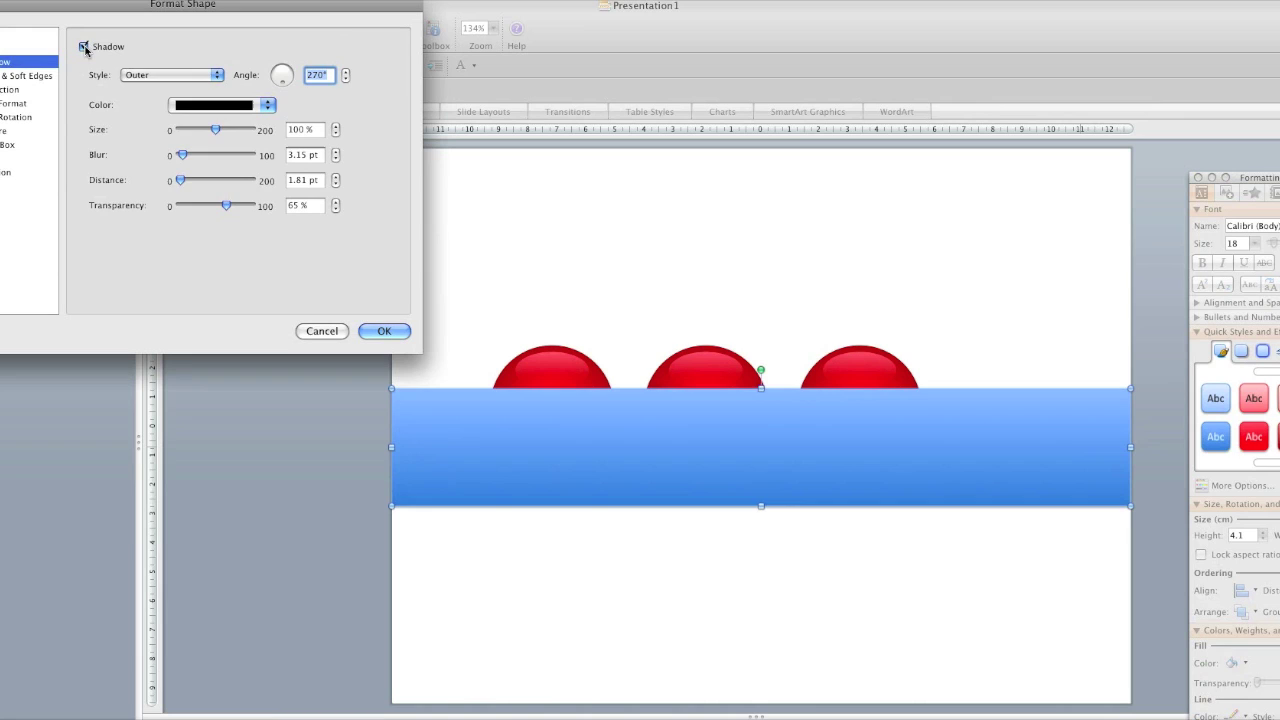
- Fill the rectangle with a white-to-grey linear gradient
click(20, 34)
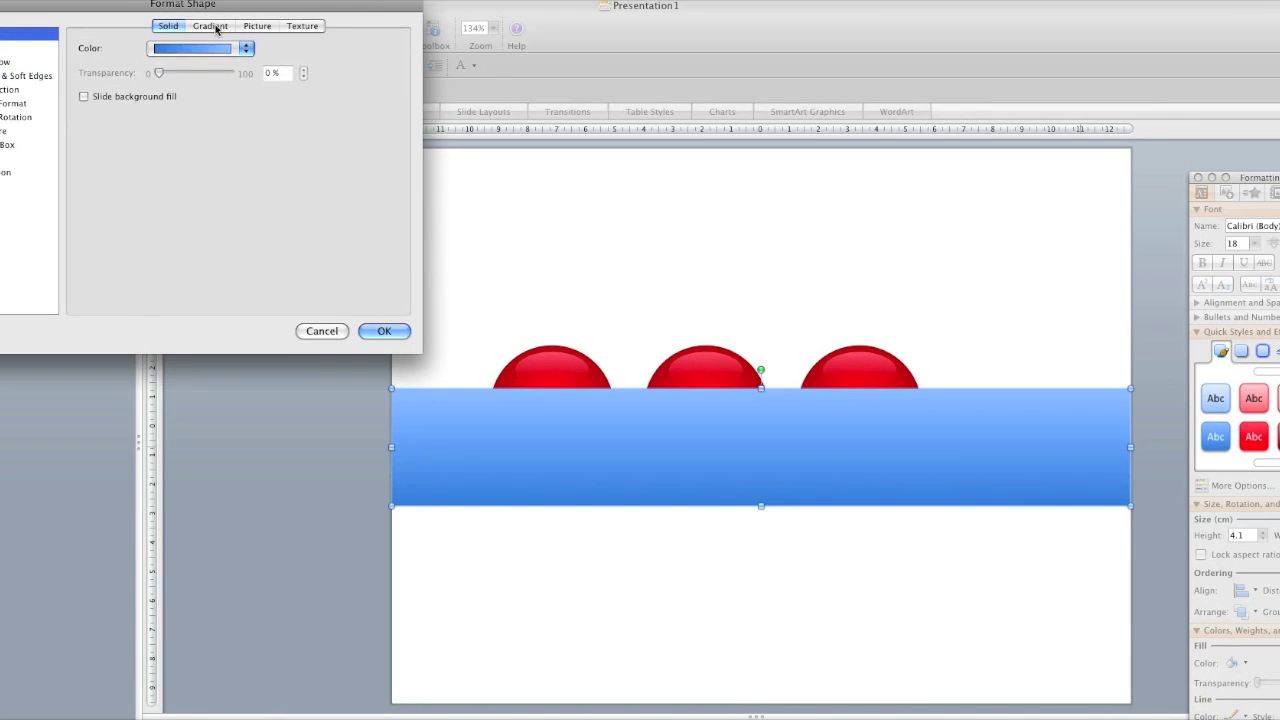
click(212, 26)
click(381, 193)
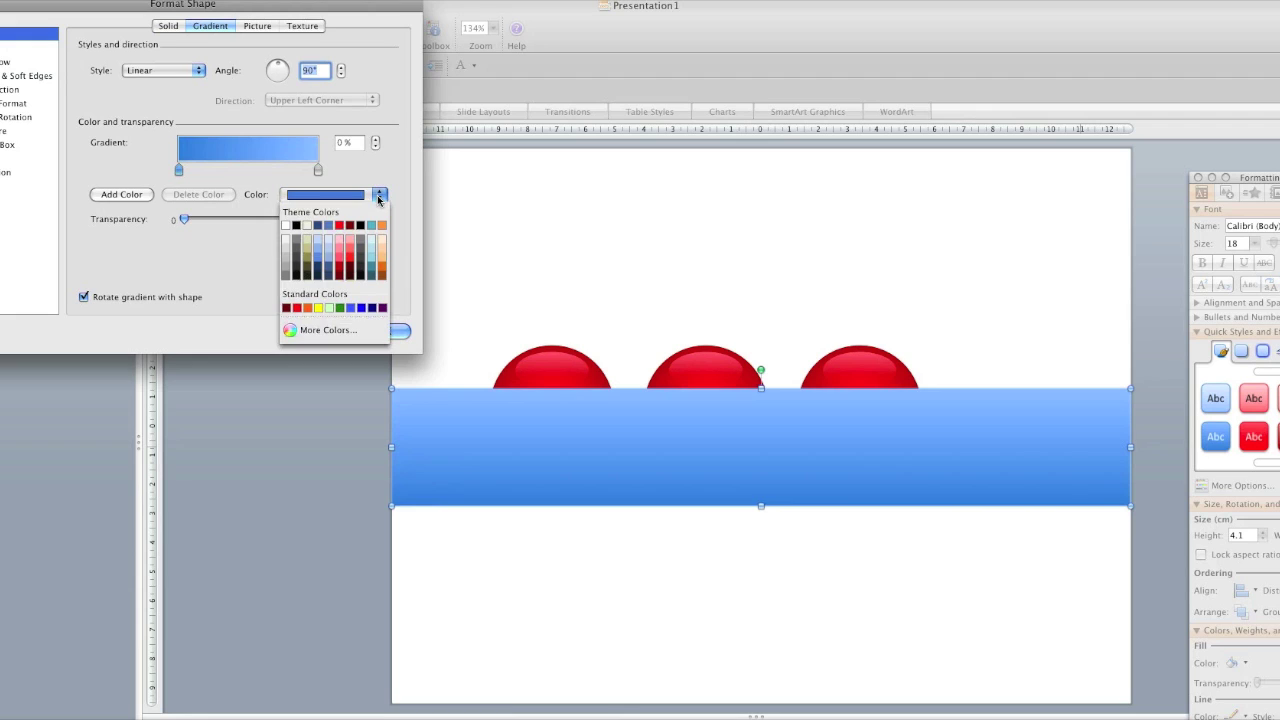
click(288, 226)
click(317, 171)
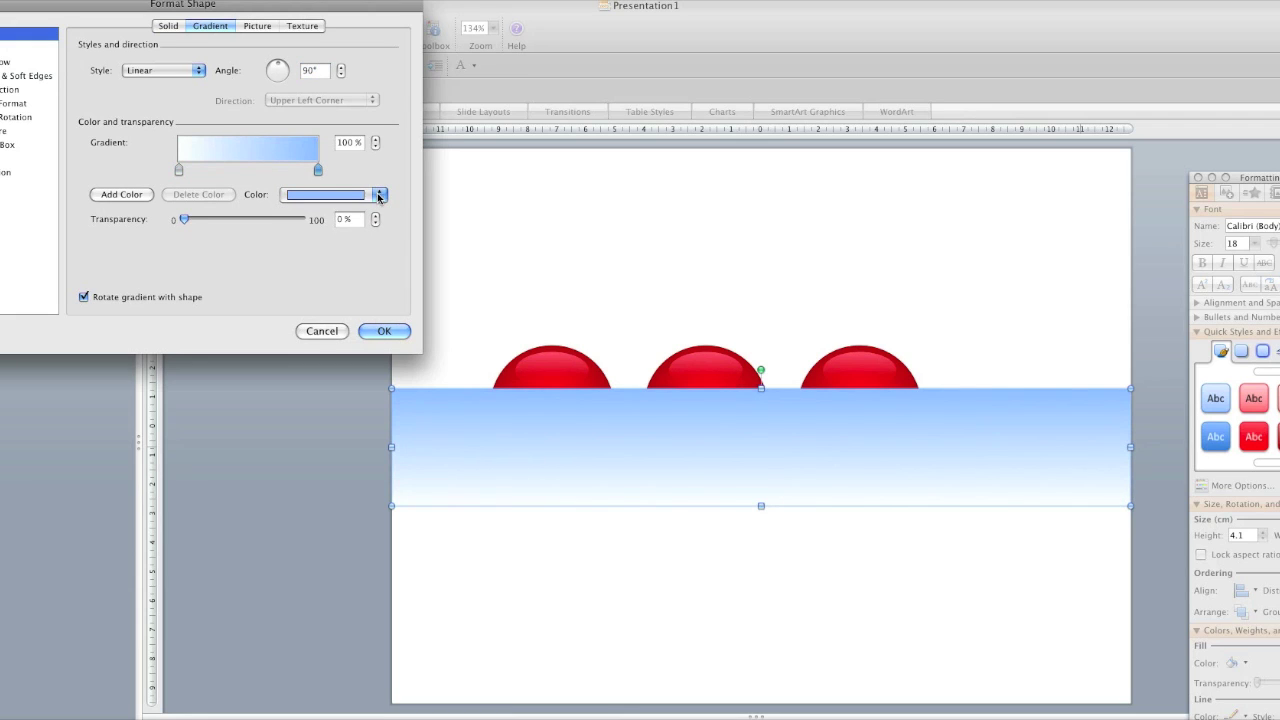
click(379, 194)
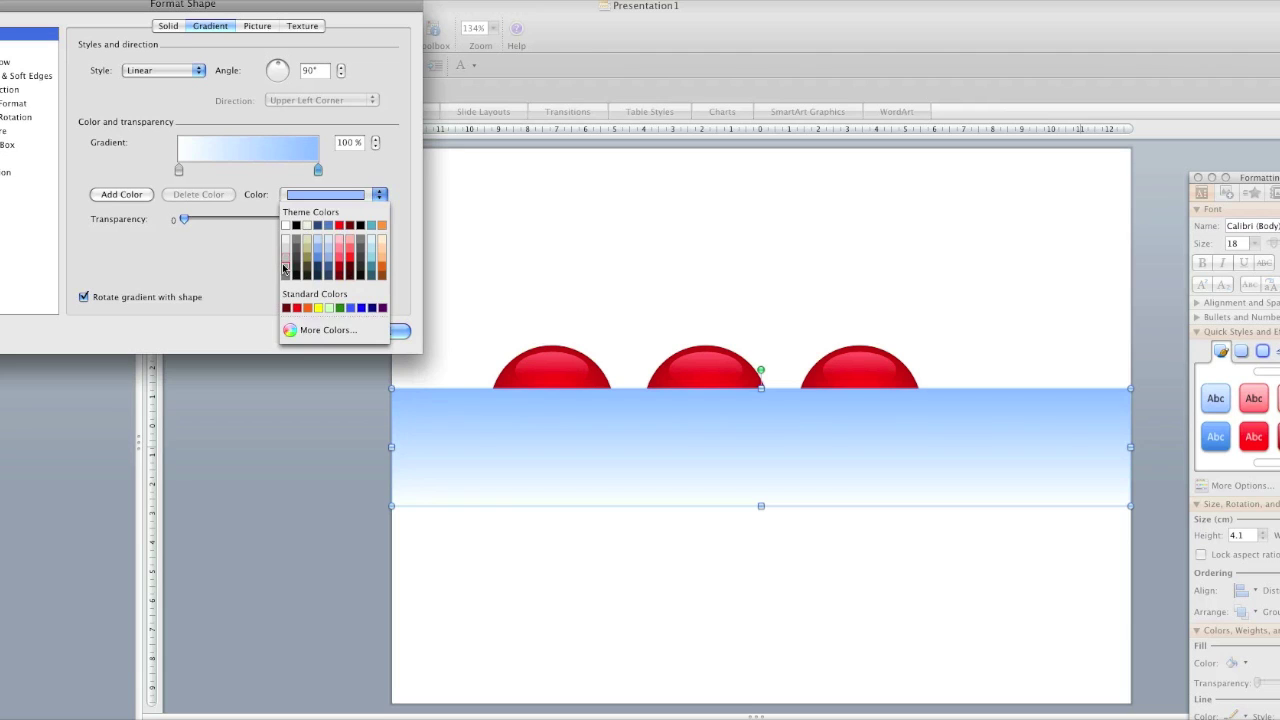
click(285, 267)
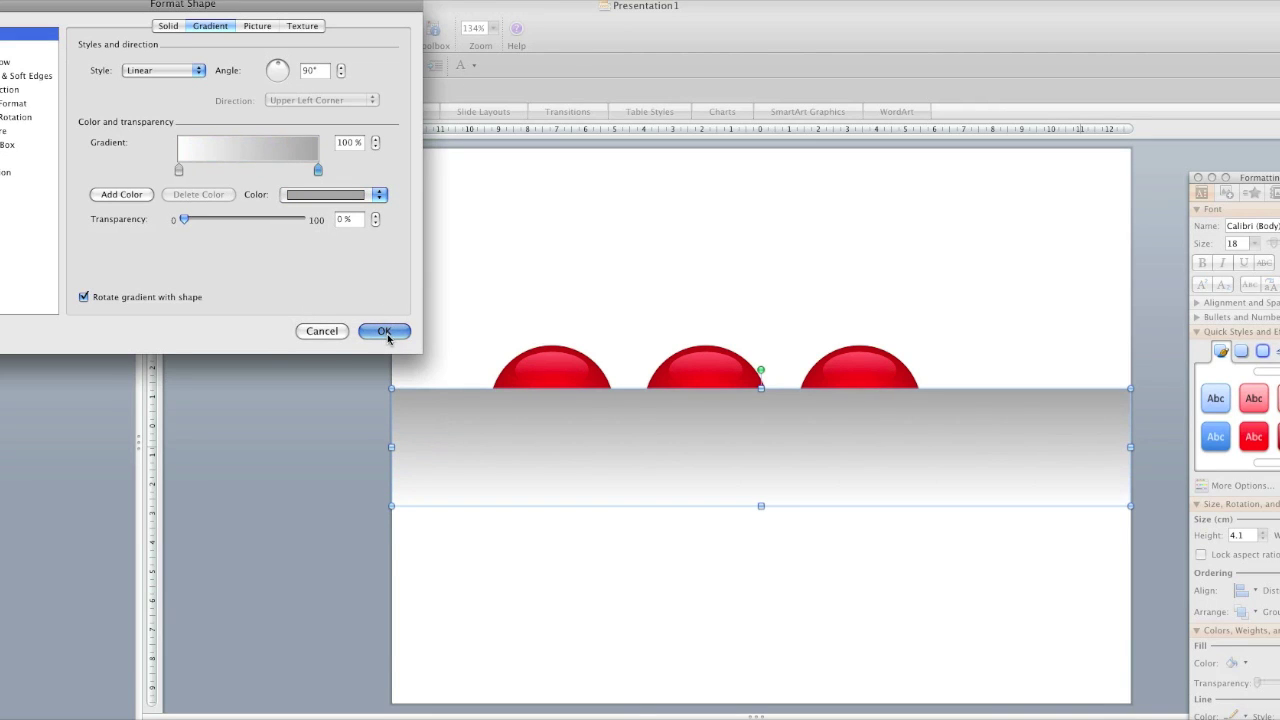
click(385, 331)
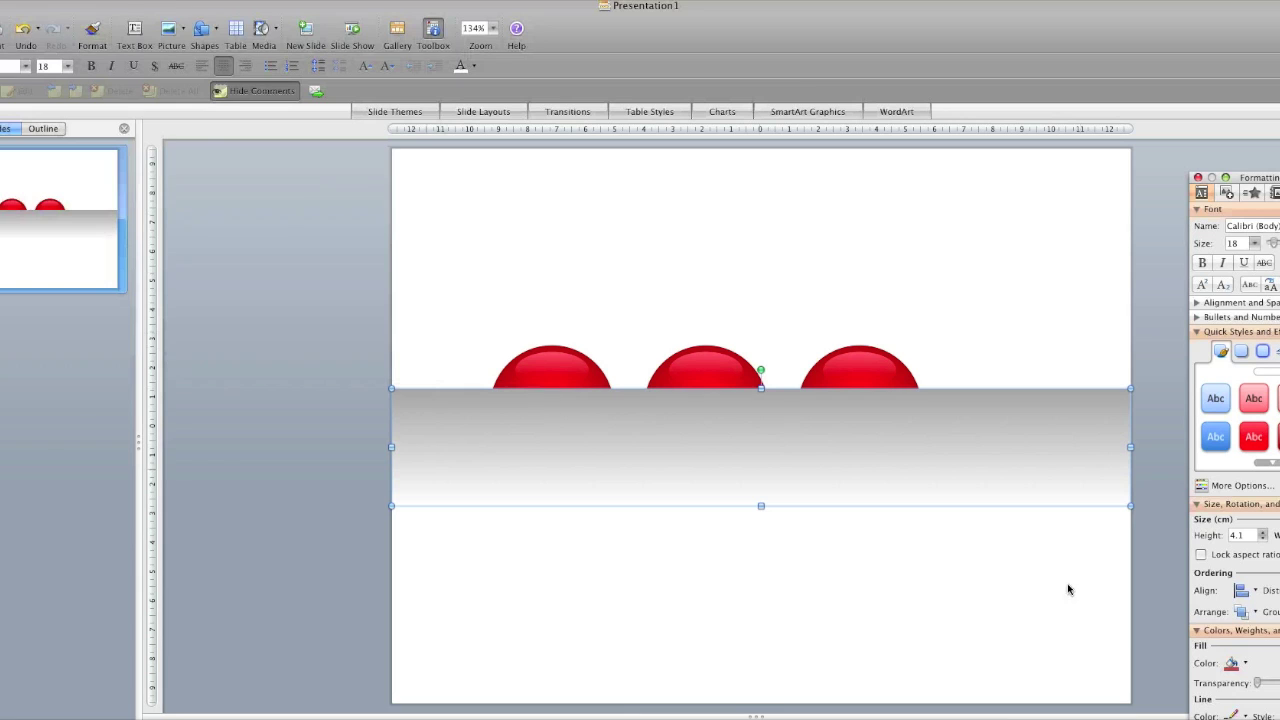
- Send the grey gradient band to the back and nudge it slightly lower
click(1254, 620)
click(1262, 670)
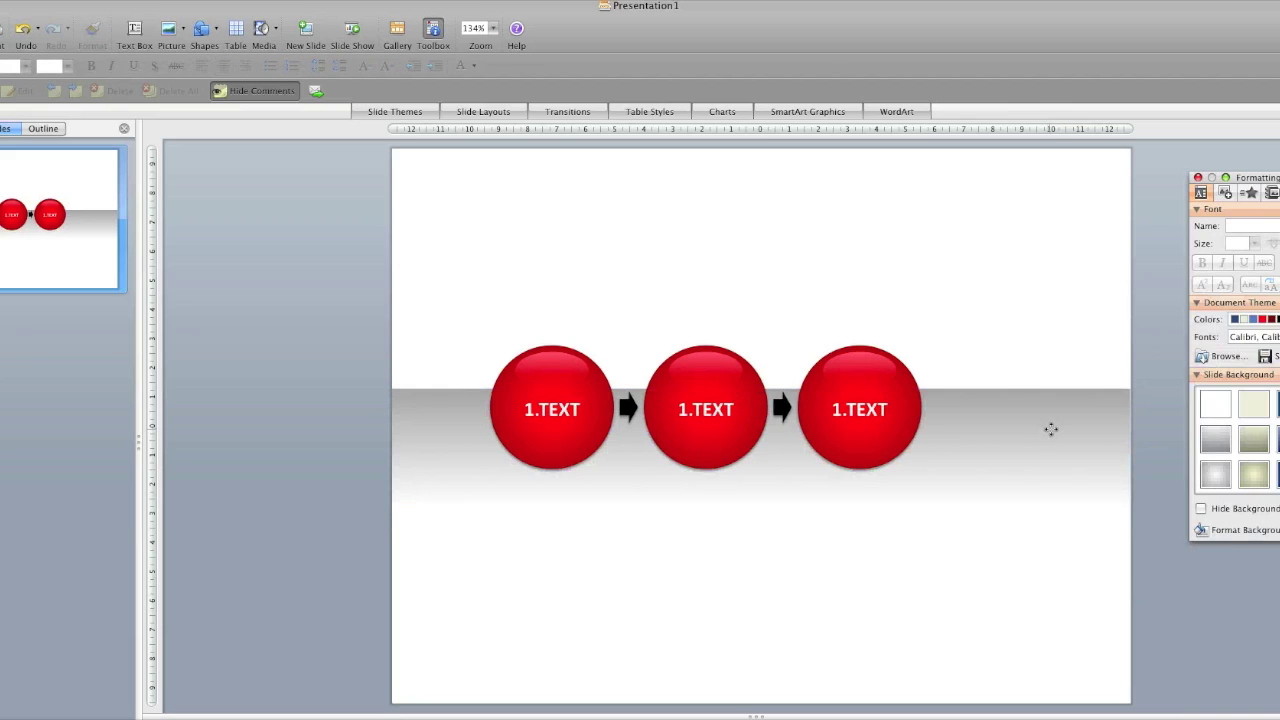
drag(1049, 437, 1049, 458)
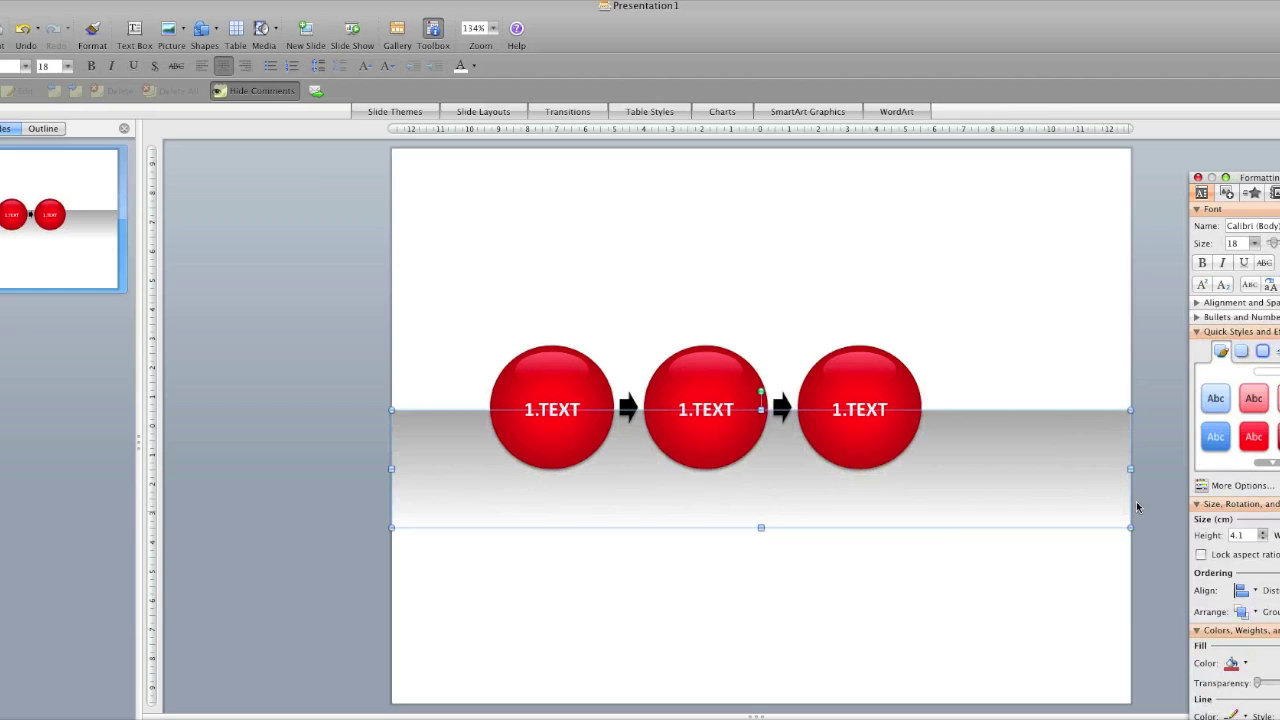
- Select the three buttons and arrows and align them to the horizontal centre
click(1162, 565)
drag(1162, 565, 409, 305)
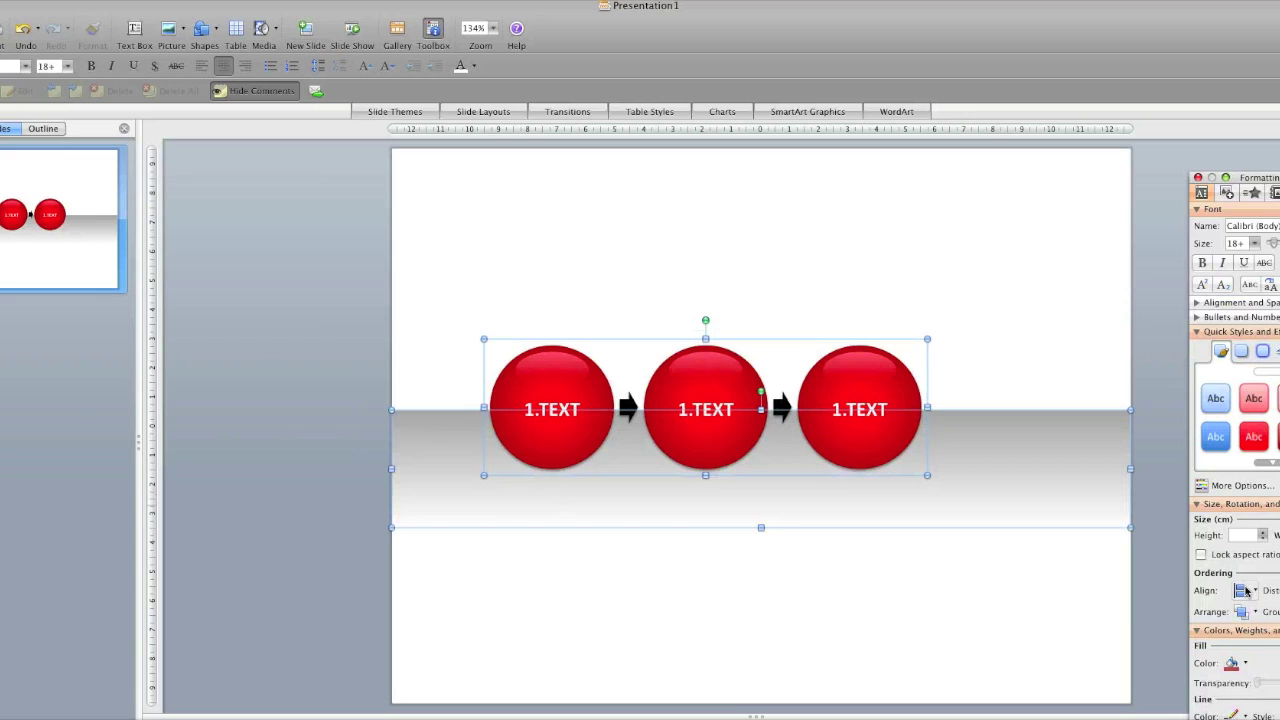
click(1245, 591)
click(1268, 648)
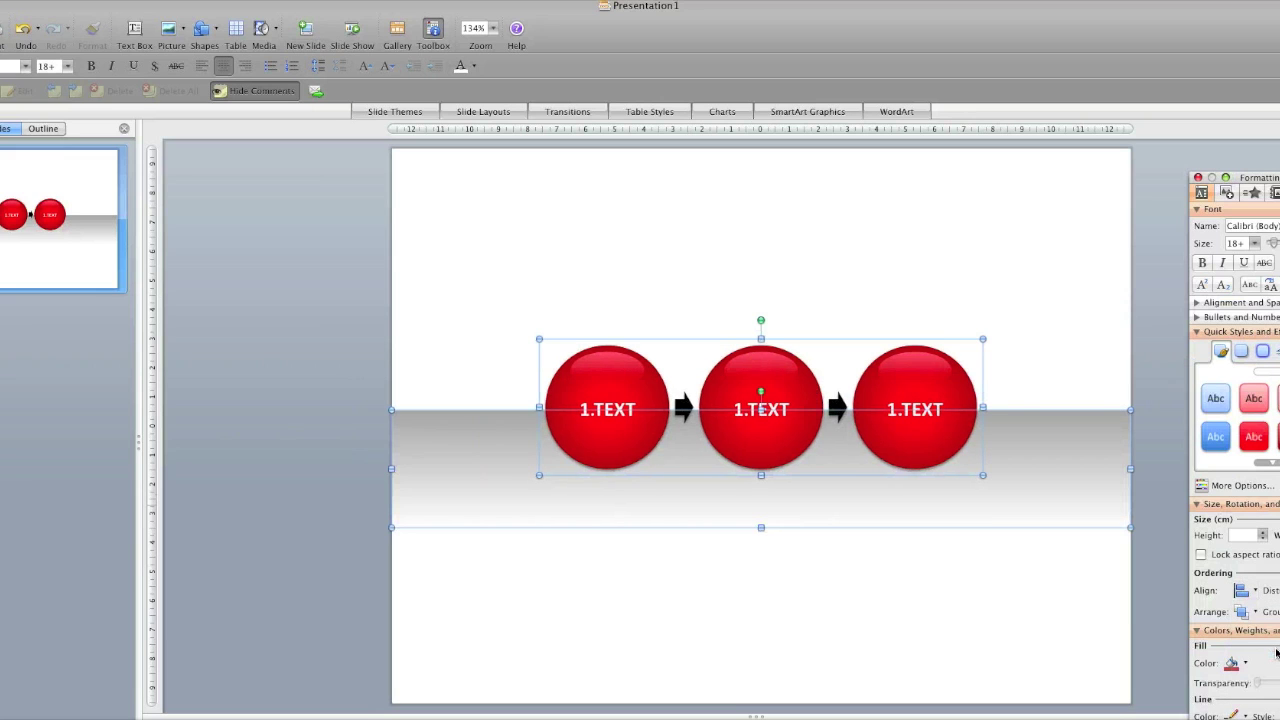
click(1152, 551)
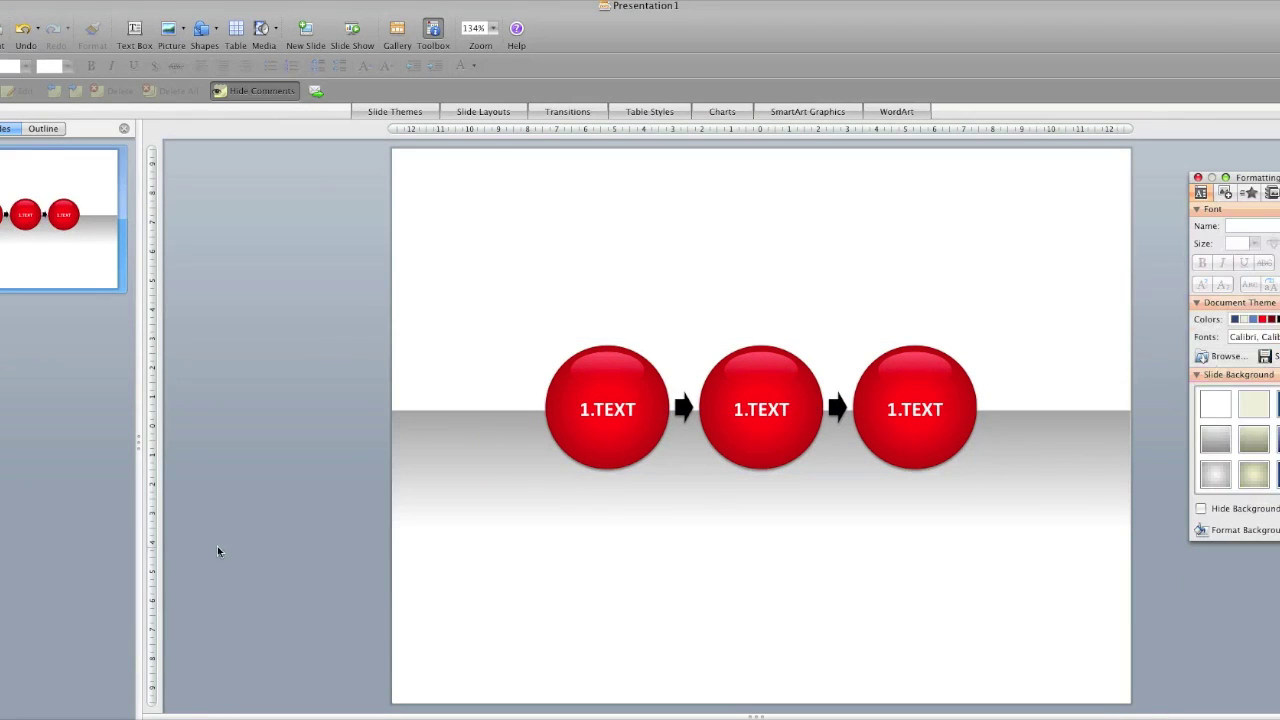